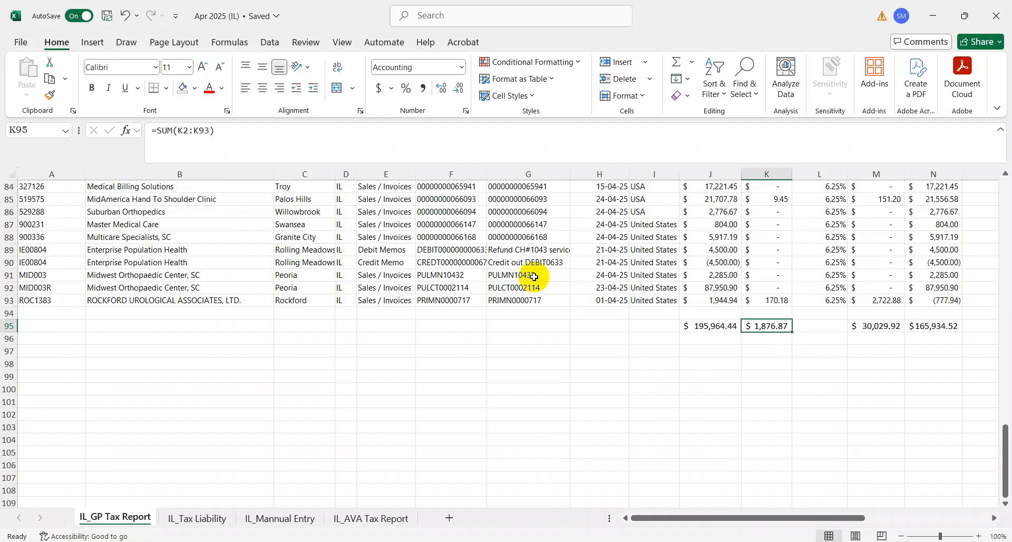
# Examine the extent of the records and the columns of the IL_GP Tax Report sheet, including Tax Amount
pyautogui.press('Up')
pyautogui.press('Up')
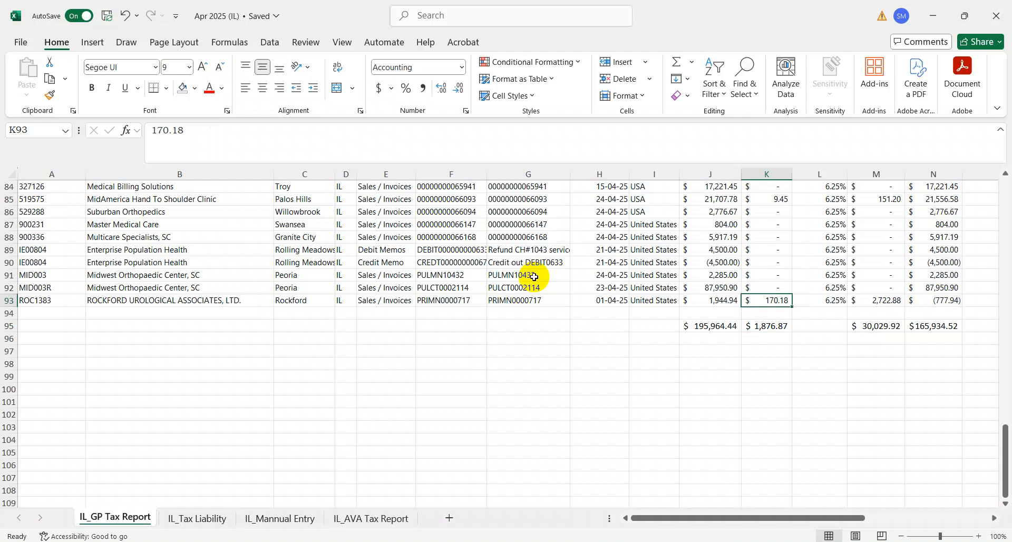
pyautogui.hotkey('ctrl', 'Up')
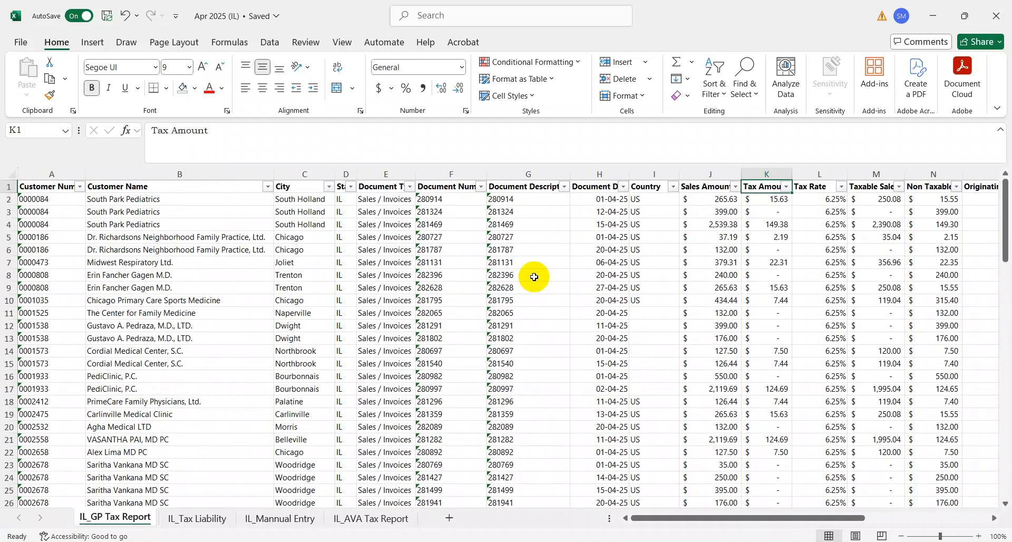
pyautogui.hotkey('ctrl', 'Left')
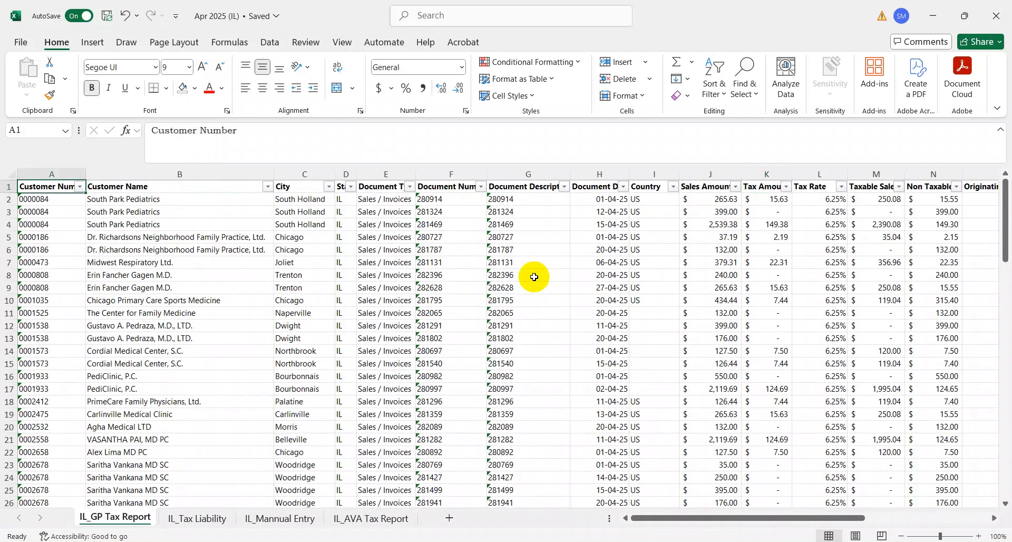
pyautogui.hotkey('ctrl', 'Down')
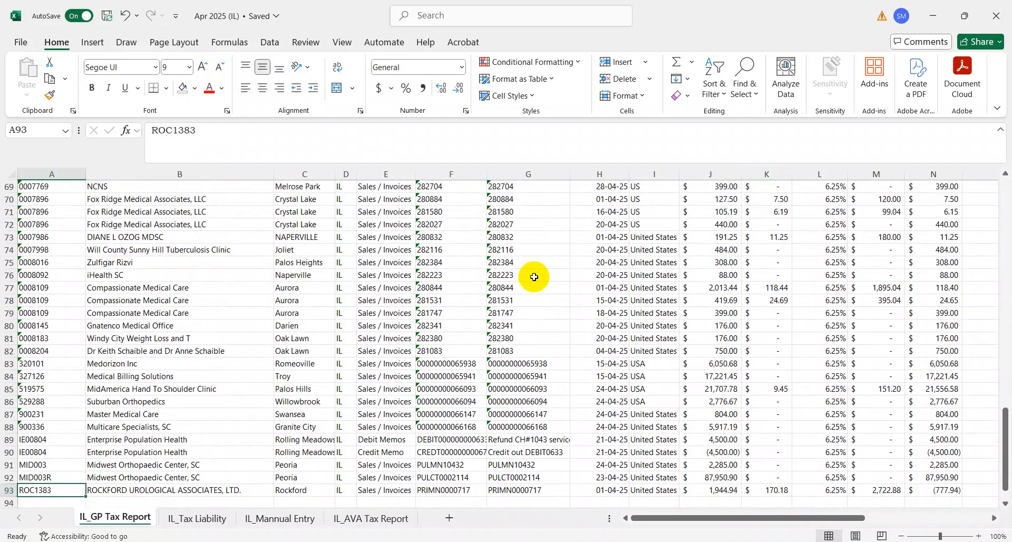
pyautogui.hotkey('ctrl', 'Up')
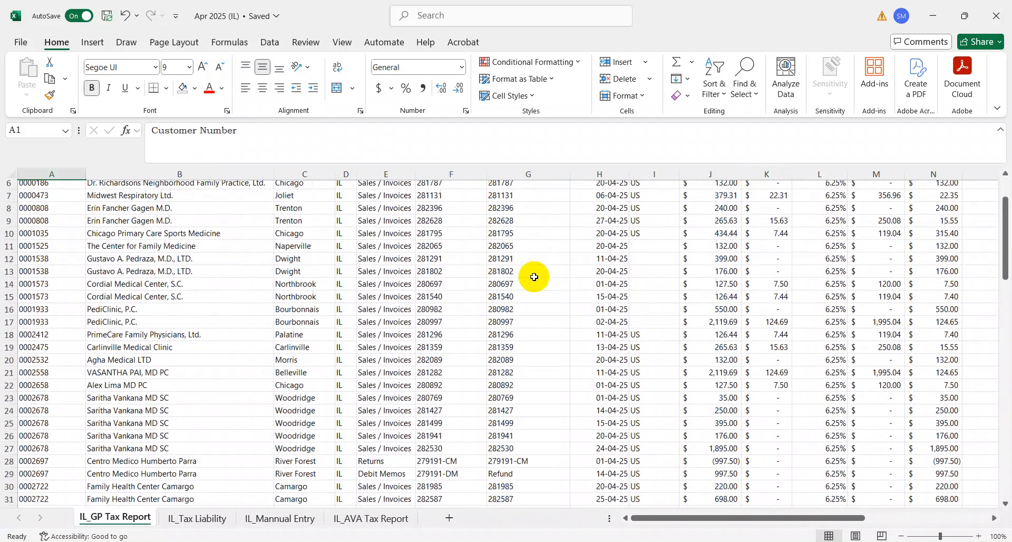
pyautogui.press('Right')
pyautogui.press('Right')
pyautogui.press('Right')
pyautogui.press('Right')
pyautogui.press('Right')
pyautogui.press('Right')
pyautogui.press('Right')
pyautogui.press('Right')
pyautogui.press('Right')
pyautogui.press('Right')
pyautogui.press('Right')
pyautogui.press('Right')
pyautogui.press('Left')
pyautogui.press('Left')
pyautogui.press('Left')
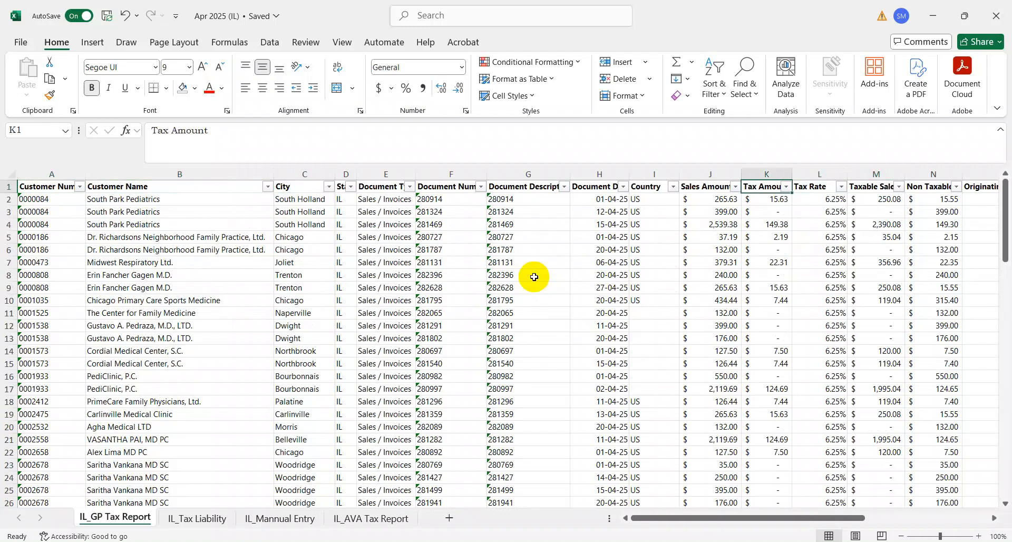
pyautogui.hotkey('ctrl', 'Down')
pyautogui.hotkey('ctrl', 'Up')
# Examine the Tax Rate column from its heading to the last record and check the Tax Amount total formula
pyautogui.press('Right')
pyautogui.press('Right')
pyautogui.press('Down')
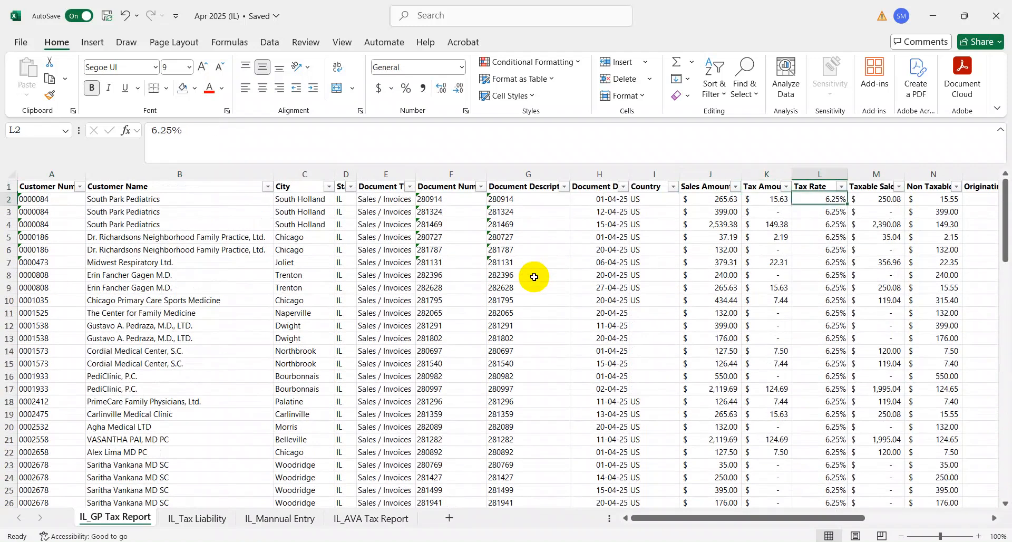
pyautogui.hotkey('ctrl', 'Down')
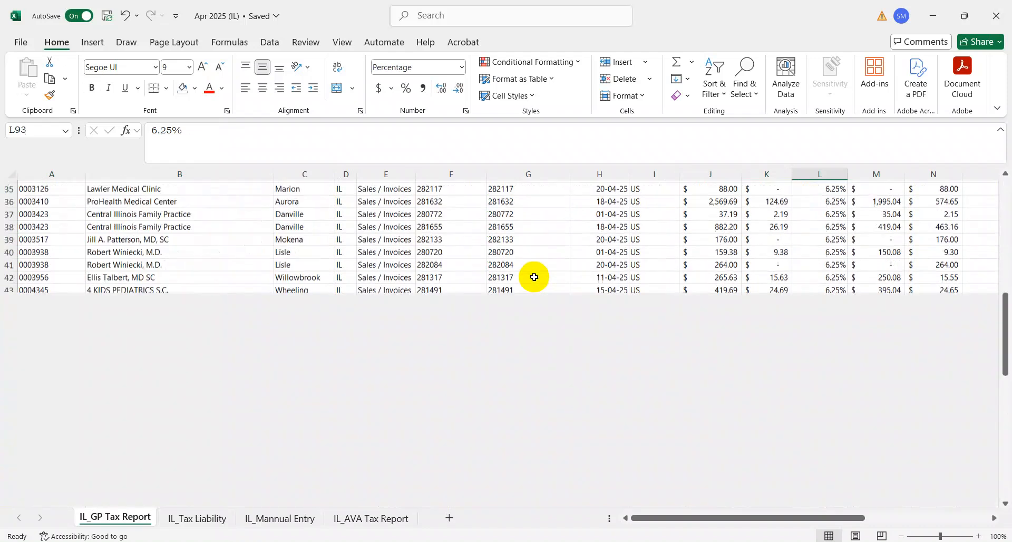
pyautogui.press('Down')
pyautogui.press('Down')
pyautogui.press('Down')
pyautogui.press('Down')
pyautogui.press('Down')
pyautogui.press('Down')
pyautogui.press('Down')
pyautogui.press('Down')
pyautogui.press('Left')
pyautogui.hotkey('ctrl', 'Up')
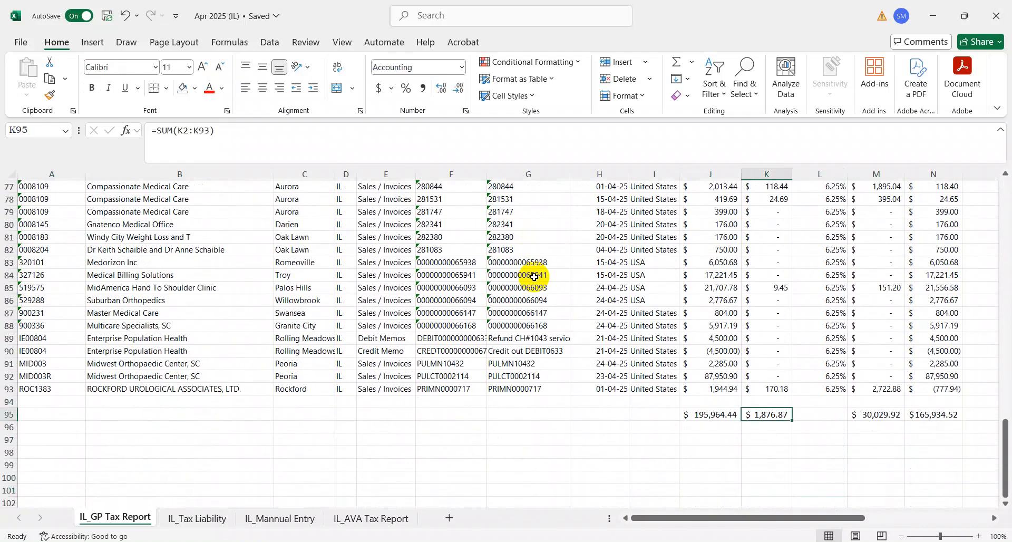
pyautogui.press('Right')
pyautogui.press('Up')
pyautogui.press('Up')
pyautogui.hotkey('ctrl', 'Down')
pyautogui.hotkey('ctrl', 'Up')
pyautogui.hotkey('ctrl', 'Up')
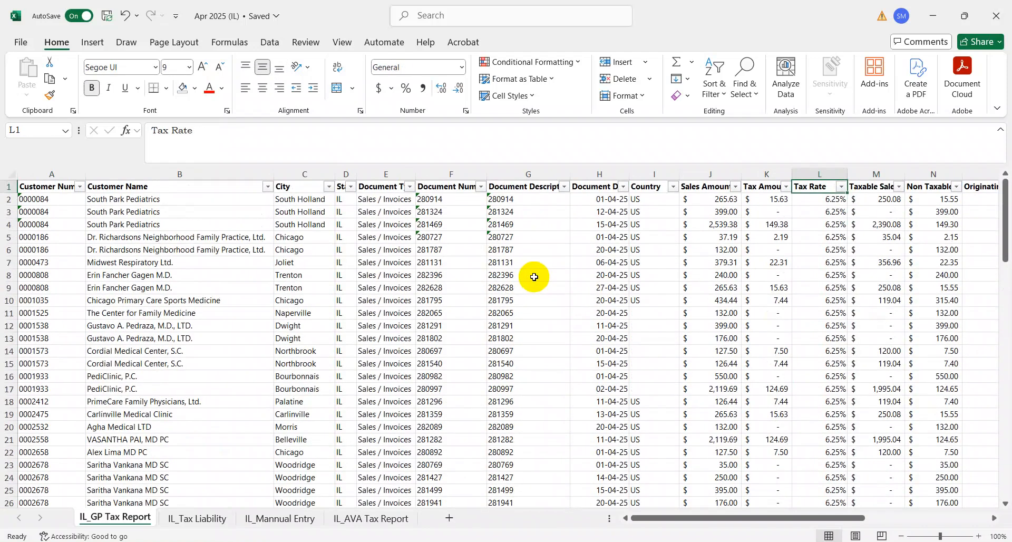
# Go to the Sales Amount total beneath the last record of the IL_GP Tax Report sheet
pyautogui.press('Left')
pyautogui.press('Left')
pyautogui.hotkey('ctrl', 'Down')
pyautogui.press('Down')
pyautogui.scroll(-2, 534, 277)
pyautogui.press('Down')
# Switch to MyTax Illinois, start the ST-1 Sales/Use Tax return for period 4/30/2025, and check its due date
pyautogui.hotkey('alt', 'Tab')
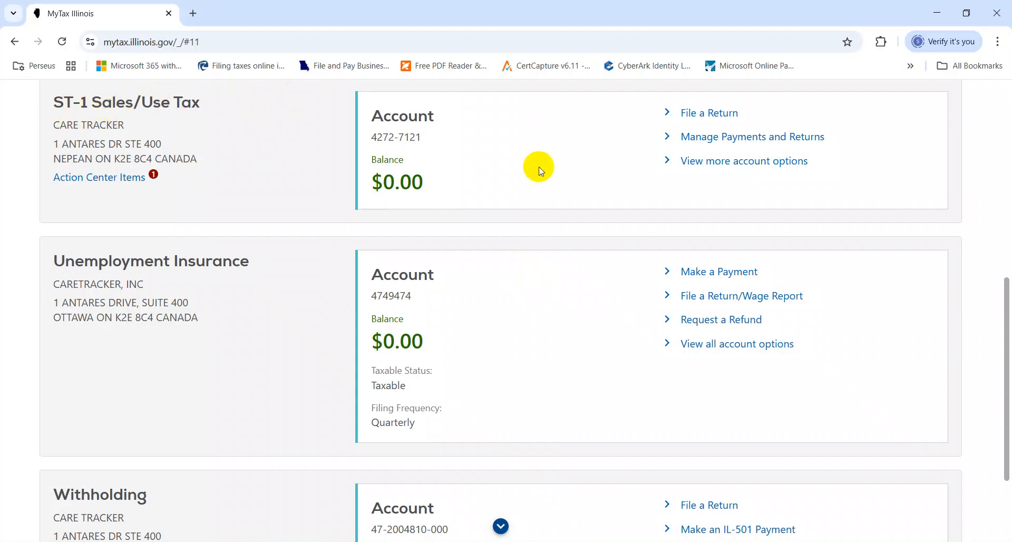
pyautogui.click(686, 113)
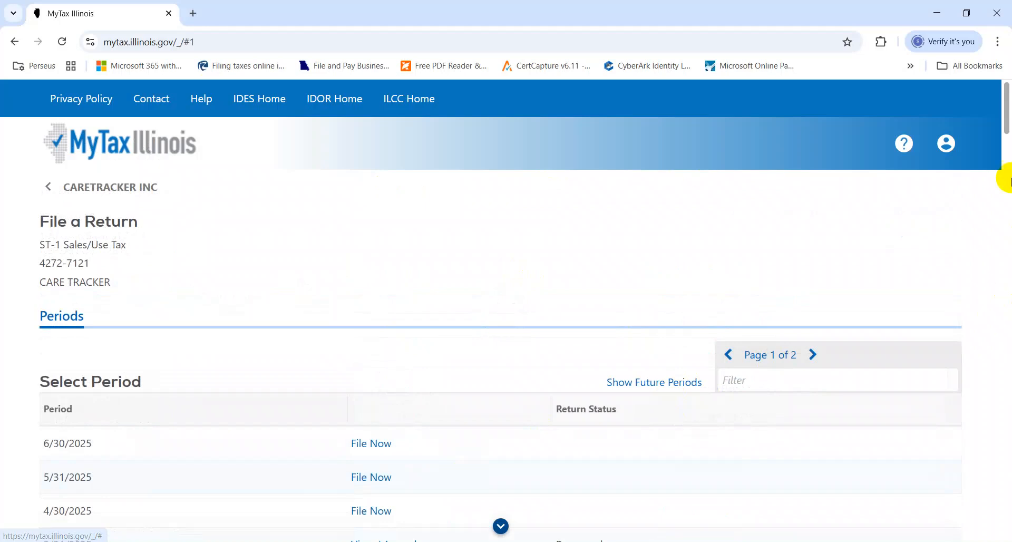
pyautogui.moveTo(1008, 126); pyautogui.dragTo(1008, 153)
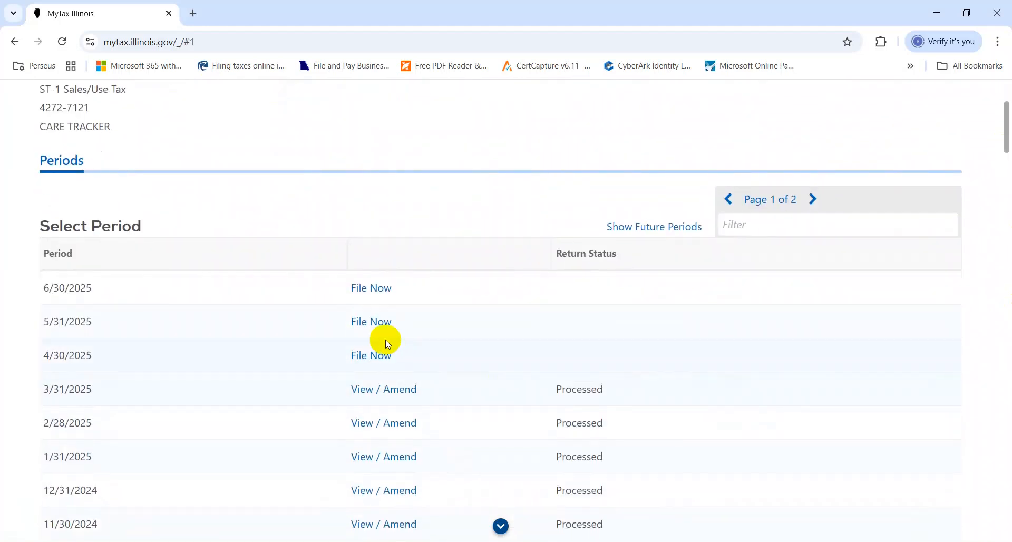
pyautogui.click(362, 354)
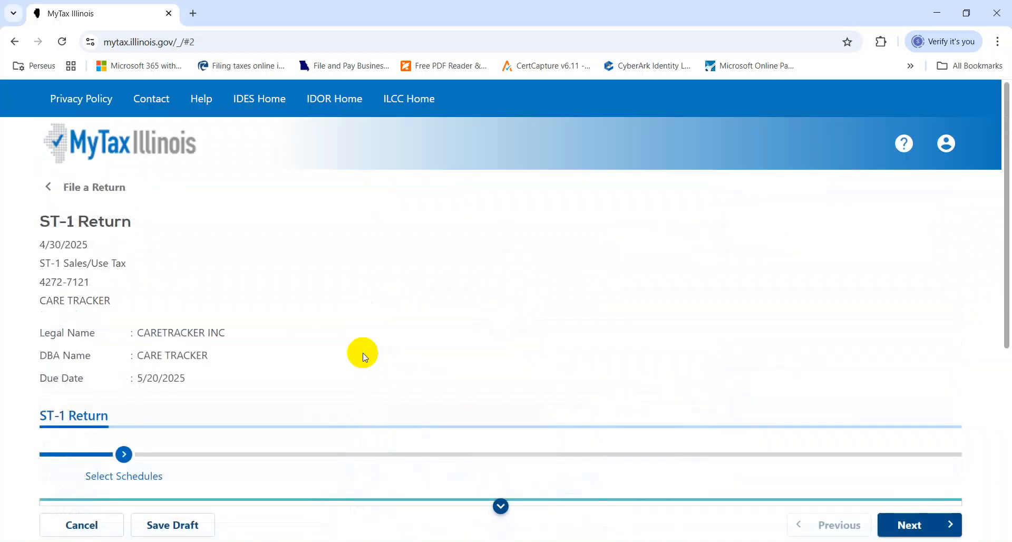
pyautogui.moveTo(191, 378); pyautogui.dragTo(136, 381)
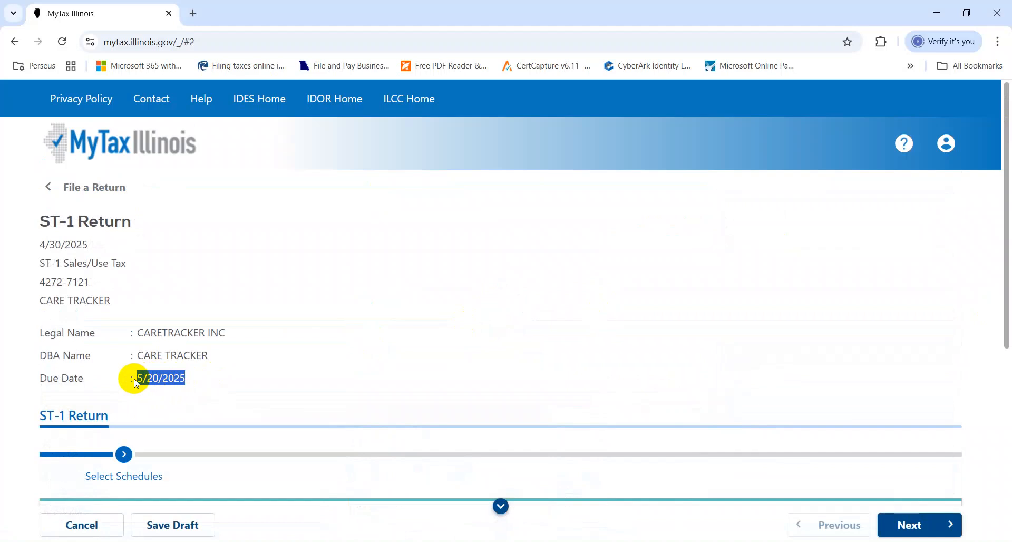
pyautogui.click(713, 354)
# Answer Yes for Schedule A and No for Schedule B and form PST-2, and continue to the deductions
pyautogui.moveTo(1007, 273); pyautogui.dragTo(1005, 466)
pyautogui.click(173, 269)
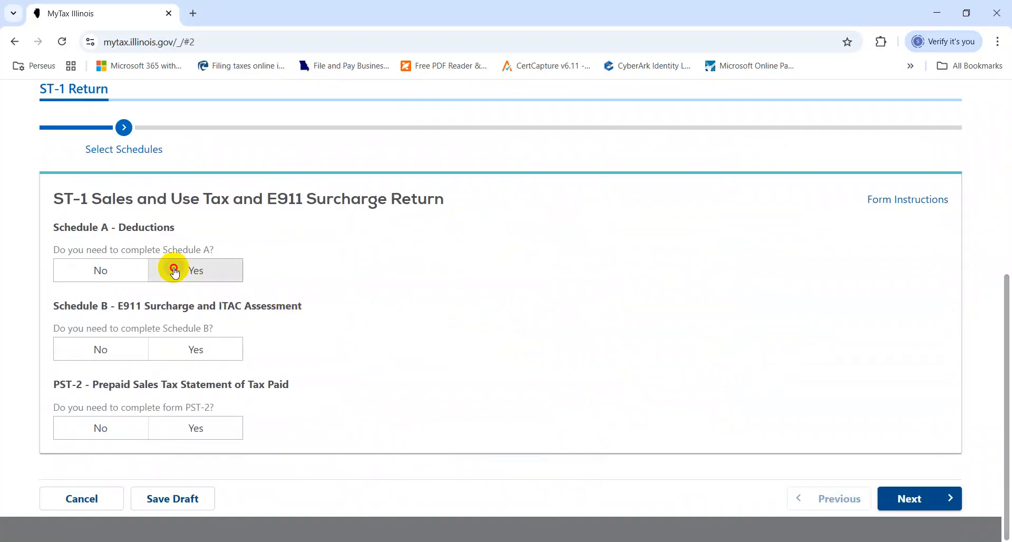
pyautogui.click(110, 351)
pyautogui.click(117, 437)
pyautogui.click(902, 502)
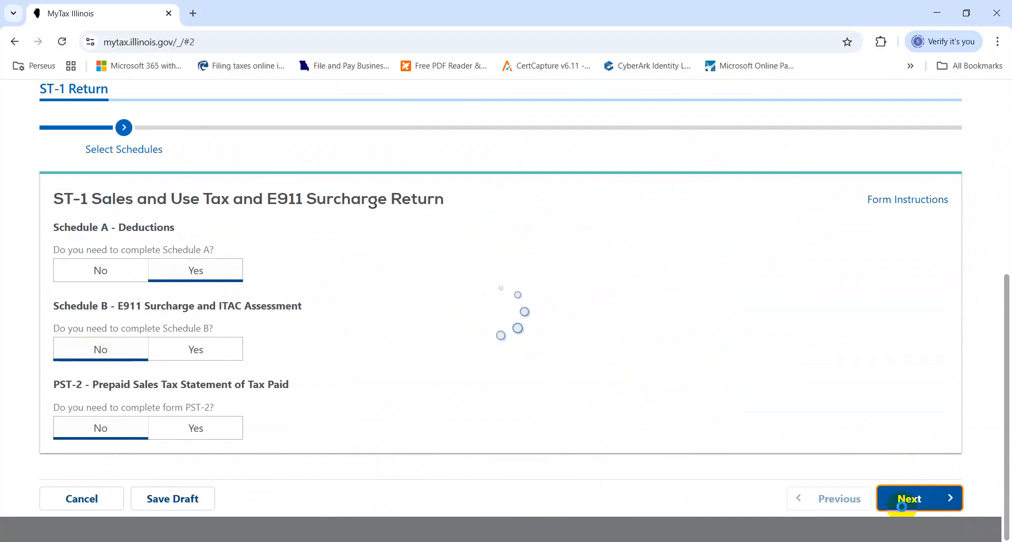
# Review the Section 1 deduction lines of Schedule A and select the Resale amount on line 4
pyautogui.moveTo(1008, 161); pyautogui.dragTo(1004, 275)
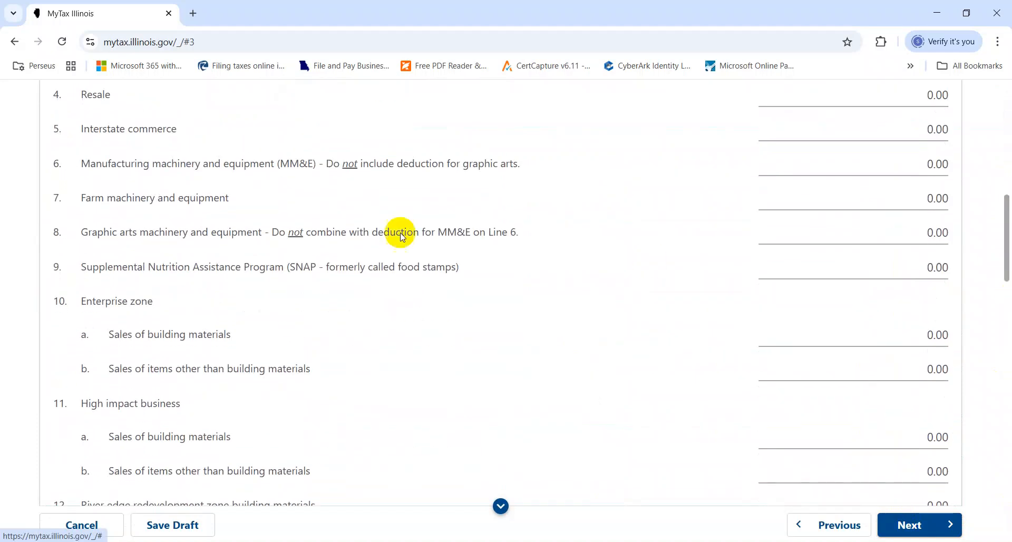
pyautogui.scroll(1, 1005, 253)
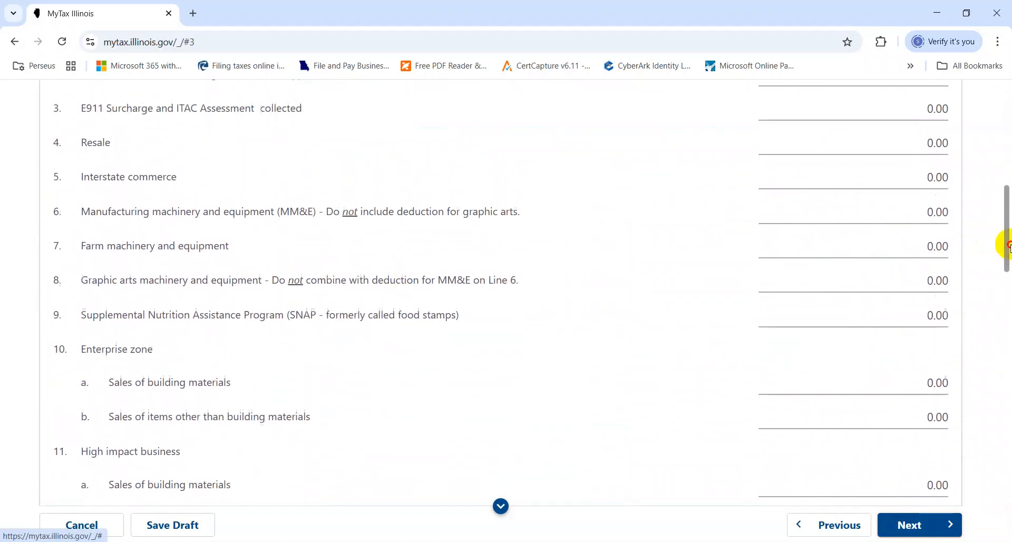
pyautogui.click(859, 164)
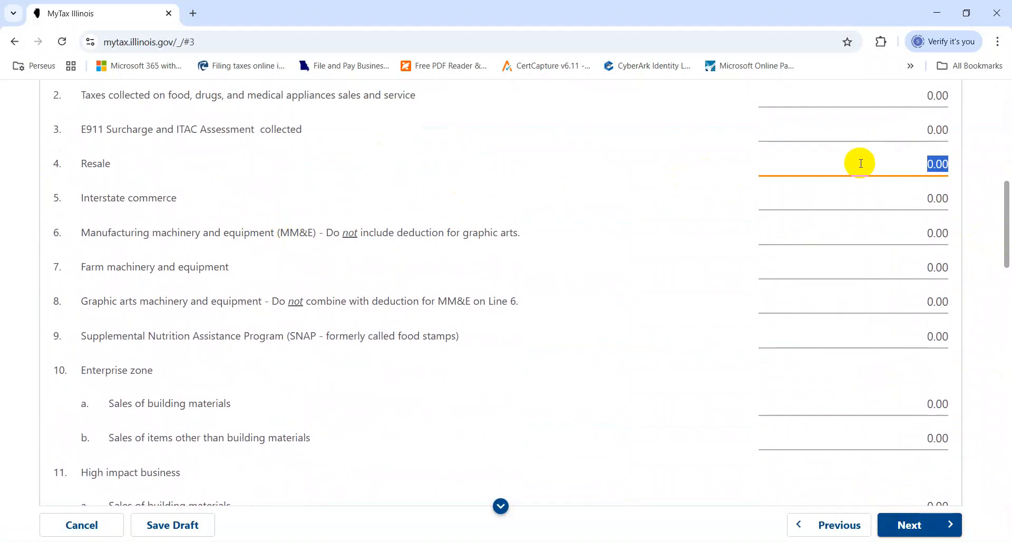
pyautogui.moveTo(1004, 208); pyautogui.dragTo(1007, 235)
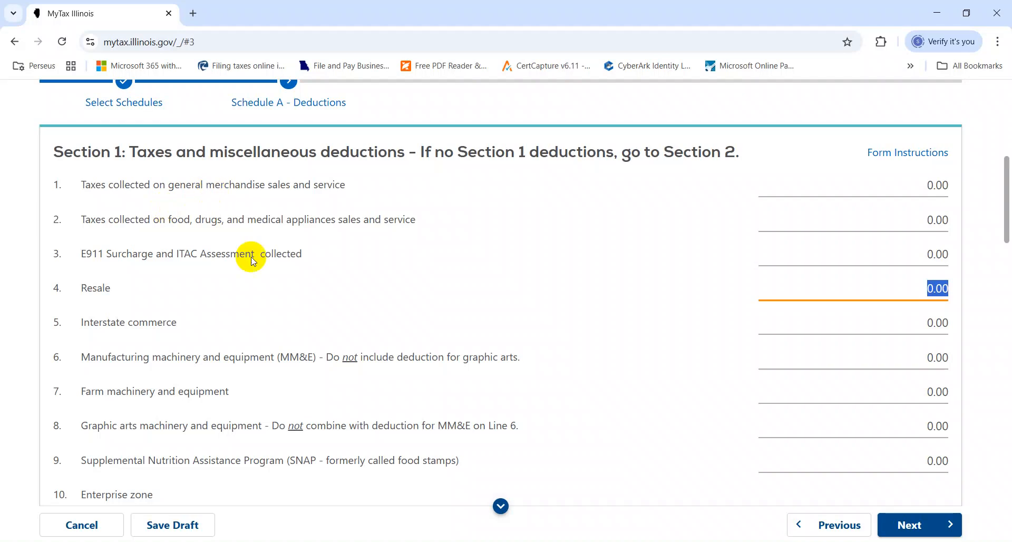
# Switch to the Apr 2025 (IL) workbook in Excel and copy the non-taxable sales total from cell N95
pyautogui.hotkey('alt', 'Tab')
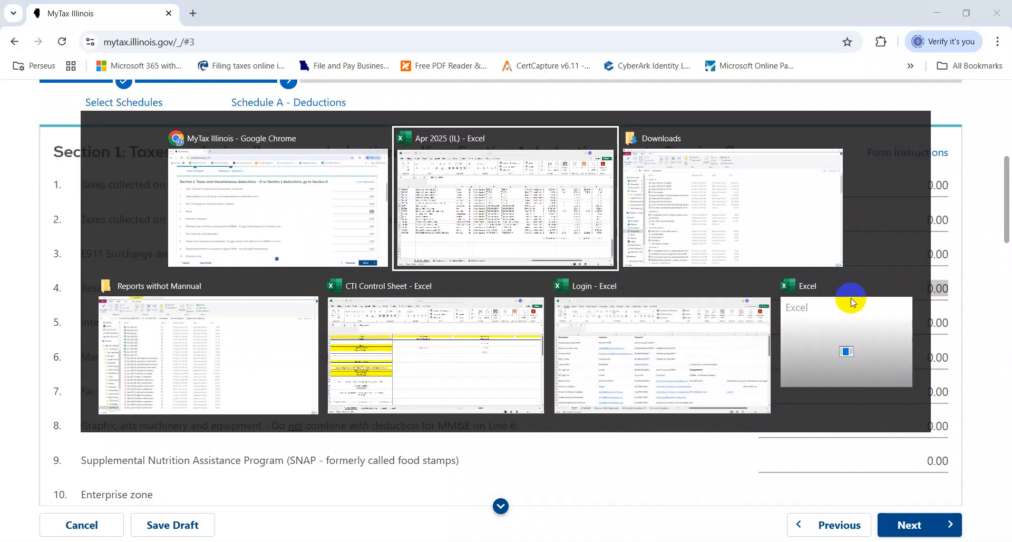
pyautogui.press('Right')
pyautogui.press('Right')
pyautogui.press('Right')
pyautogui.press('Right')
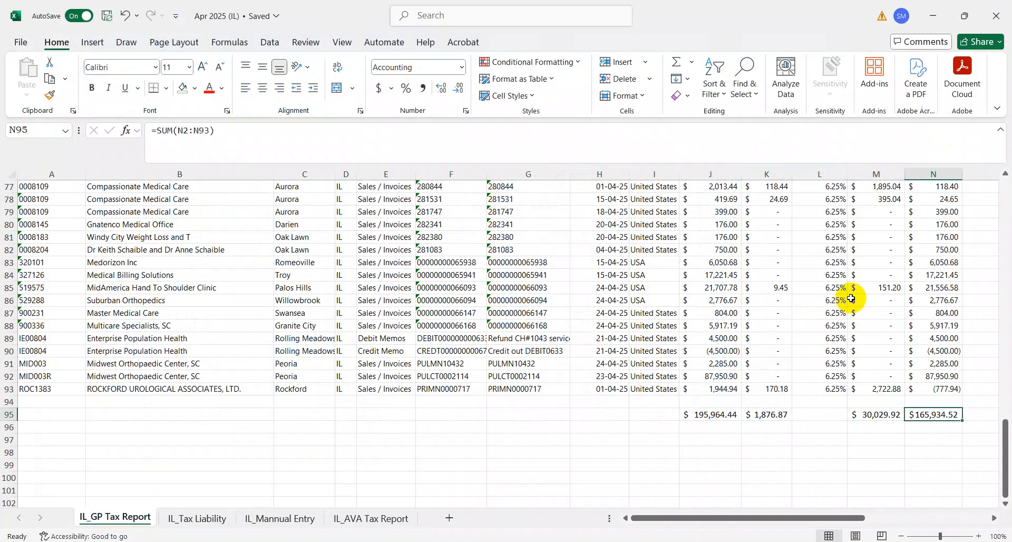
pyautogui.hotkey('ctrl', 'Up')
pyautogui.hotkey('ctrl', 'Up')
pyautogui.hotkey('ctrl', 'Down')
pyautogui.hotkey('ctrl', 'Down')
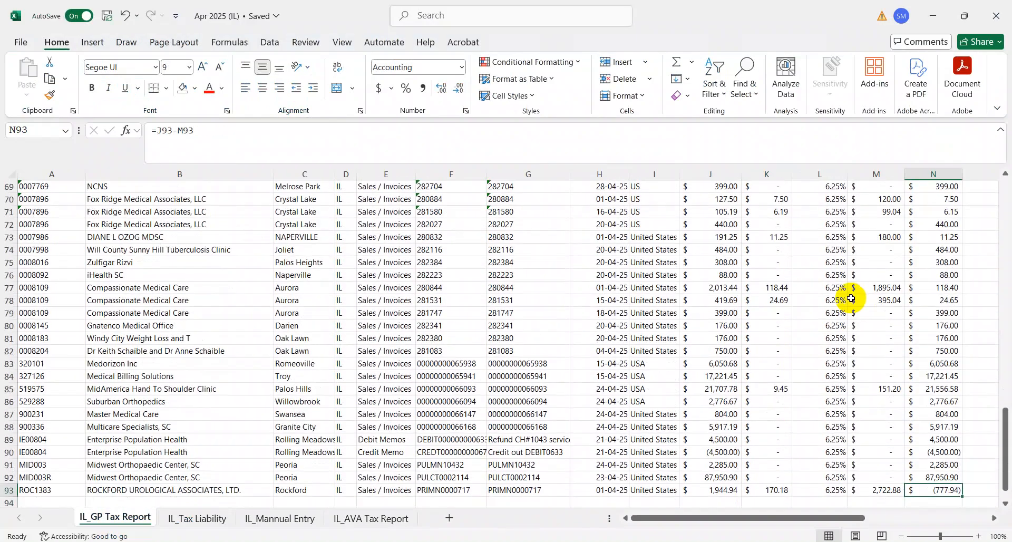
pyautogui.hotkey('ctrl', 'c')
# Return to MyTax Illinois and paste $165,934.52 as the Resale deduction on line 4
pyautogui.hotkey('alt', 'Tab')
pyautogui.press('Tab')
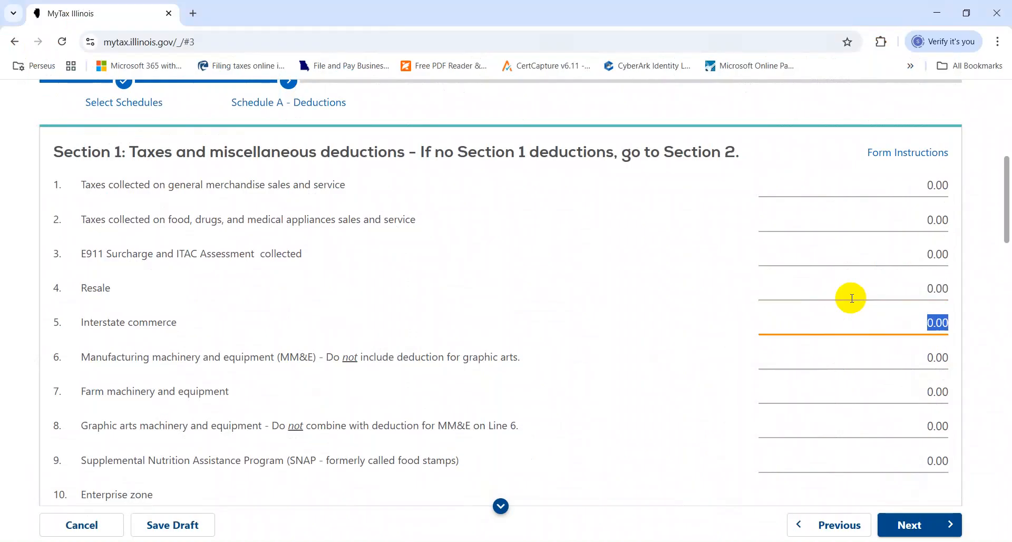
pyautogui.hotkey('shift', 'Tab')
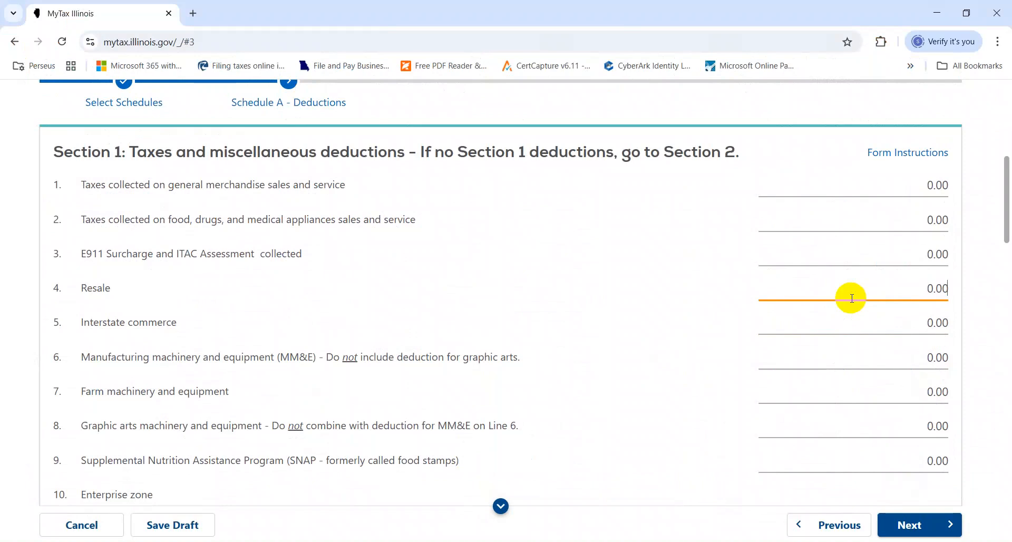
pyautogui.hotkey('alt', 'Tab')
pyautogui.hotkey('alt', 'Tab')
pyautogui.hotkey('ctrl', 'v')
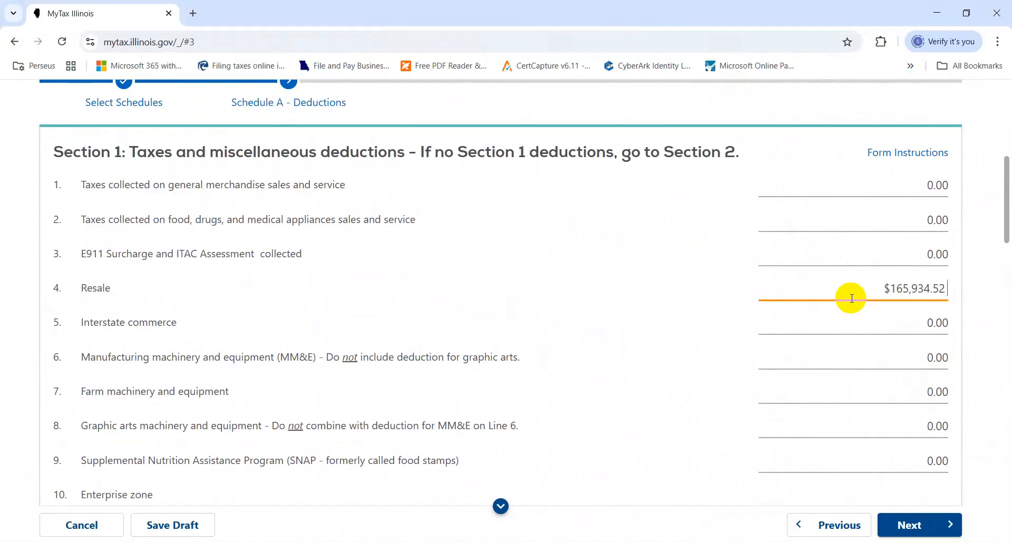
pyautogui.press('Tab')
# Finish Schedule A and proceed past Alcoholic Liquor Purchases to Taxable Receipts
pyautogui.moveTo(1006, 193); pyautogui.dragTo(1006, 462)
pyautogui.click(928, 519)
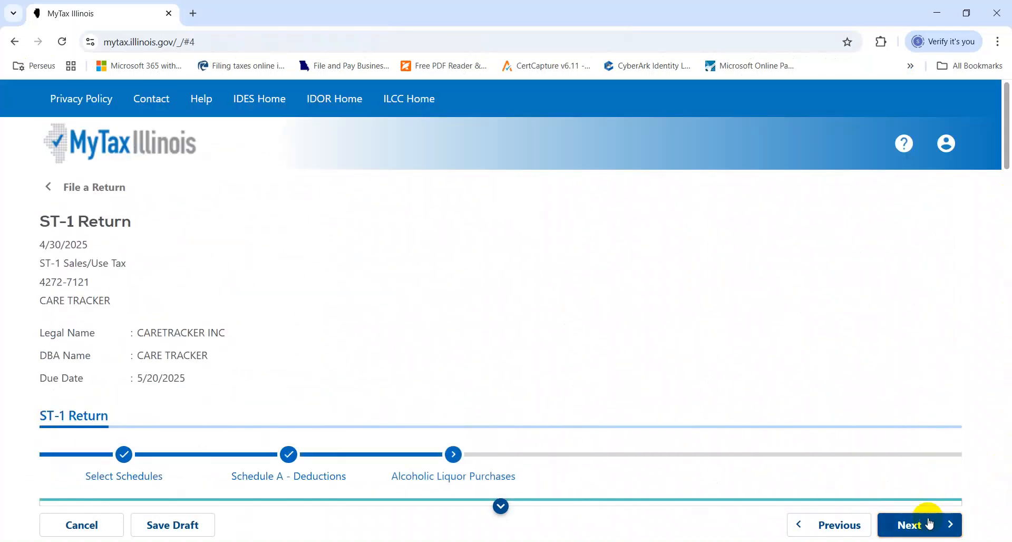
pyautogui.click(909, 500)
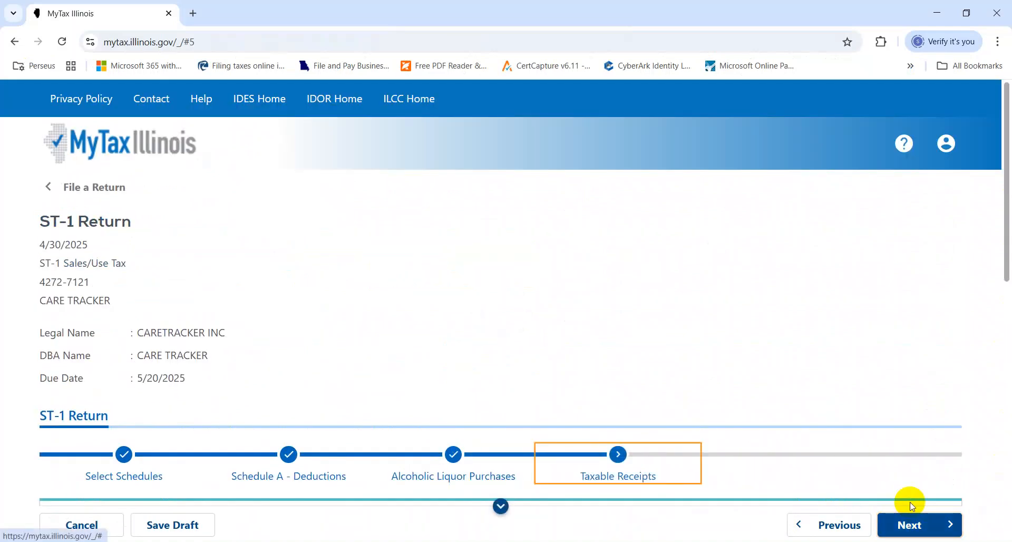
# Select Total receipts on line 1 and copy the Sales Amount total from cell J95 of the Excel workbook
pyautogui.moveTo(1005, 210); pyautogui.dragTo(1001, 296)
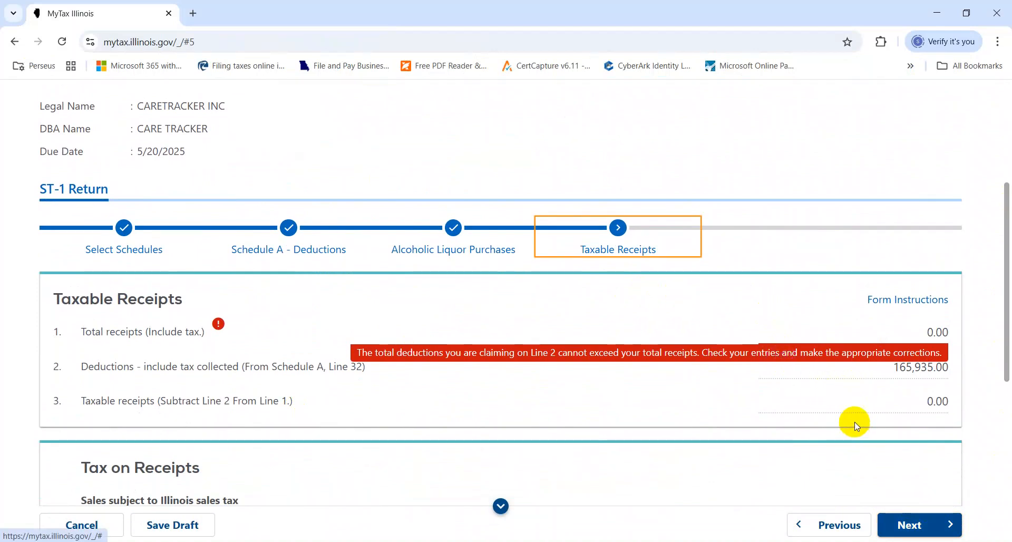
pyautogui.click(825, 352)
pyautogui.click(816, 333)
pyautogui.hotkey('alt', 'Tab')
pyautogui.press('Left')
pyautogui.press('Left')
pyautogui.press('Left')
pyautogui.press('Left')
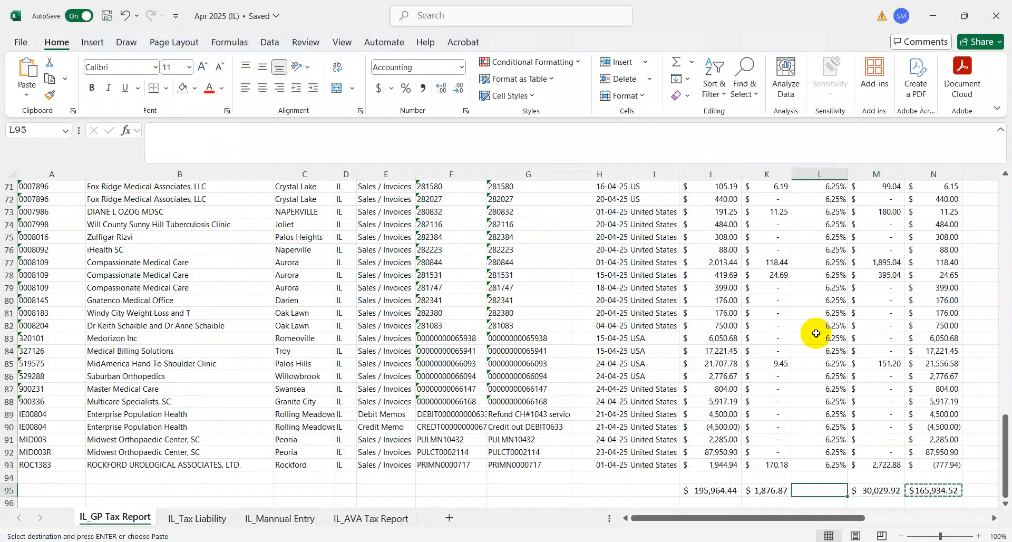
pyautogui.write('c')
pyautogui.press('Escape')
pyautogui.hotkey('ctrl', 'c')
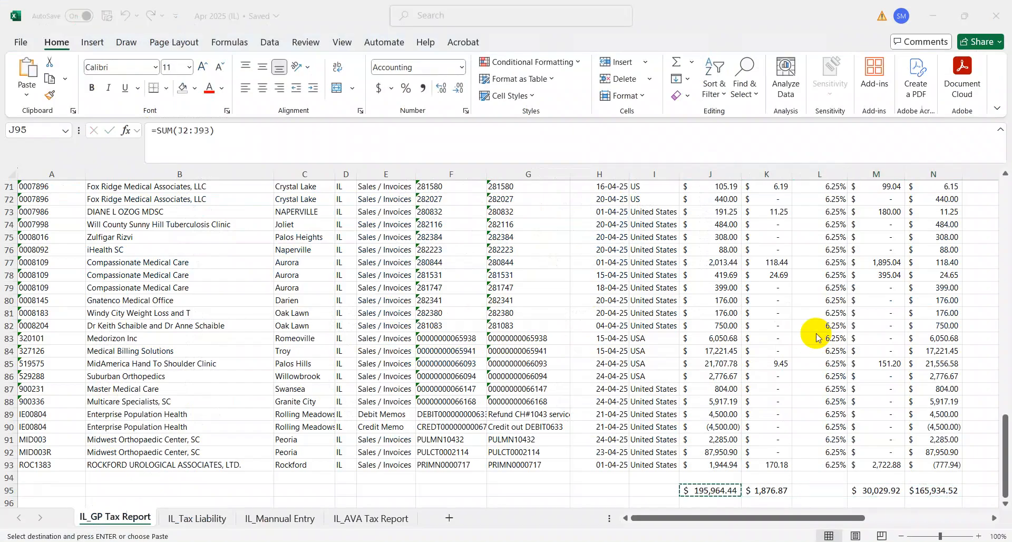
# Return to MyTax Illinois and paste the copied $195,964.44 as Total receipts on line 1
pyautogui.hotkey('alt', 'Tab')
pyautogui.hotkey('ctrl', 'v')
pyautogui.press('Tab')
# Try to edit the line 6 general merchandise amount under Illinois Use Tax collection and open the help for that line
pyautogui.moveTo(1006, 308); pyautogui.dragTo(1008, 434)
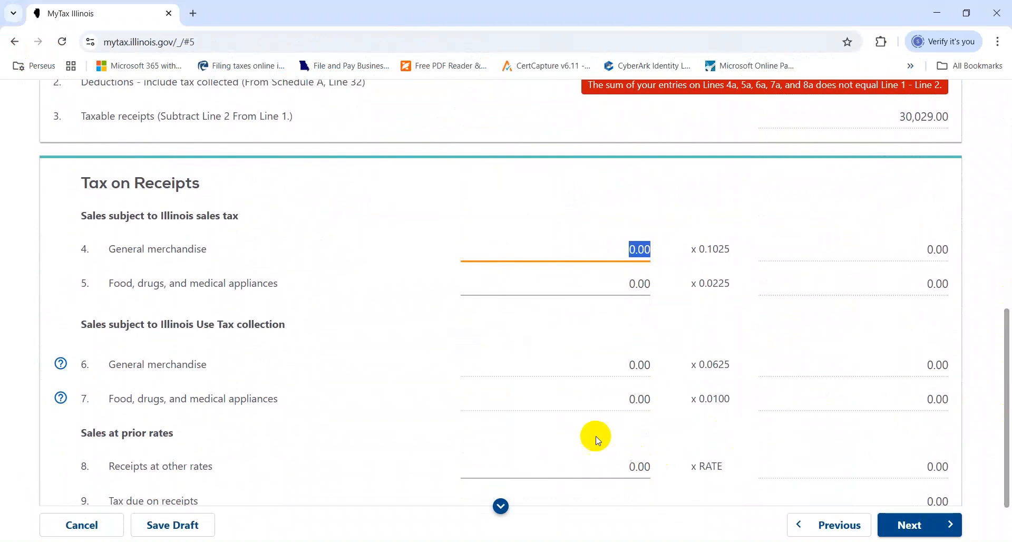
pyautogui.click(600, 368)
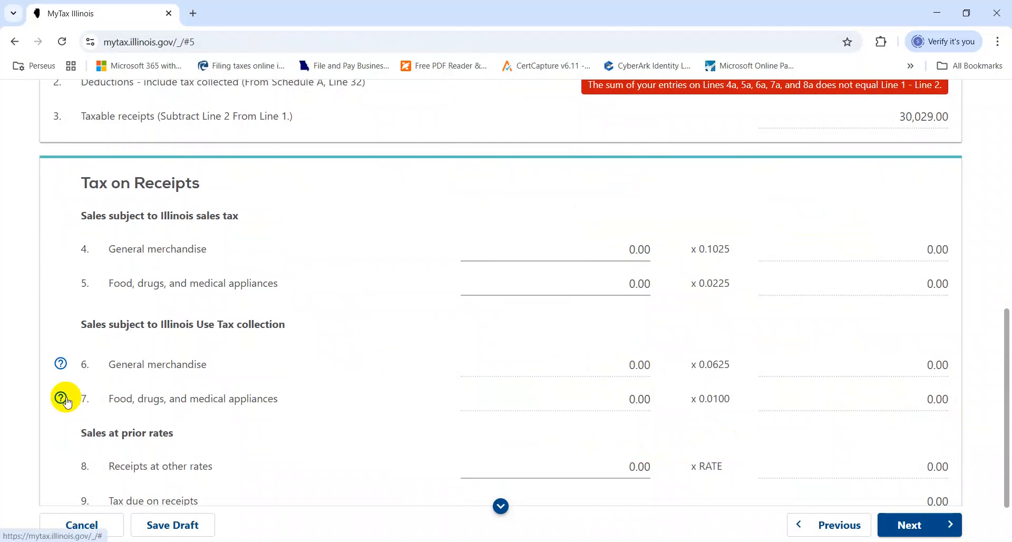
pyautogui.click(61, 363)
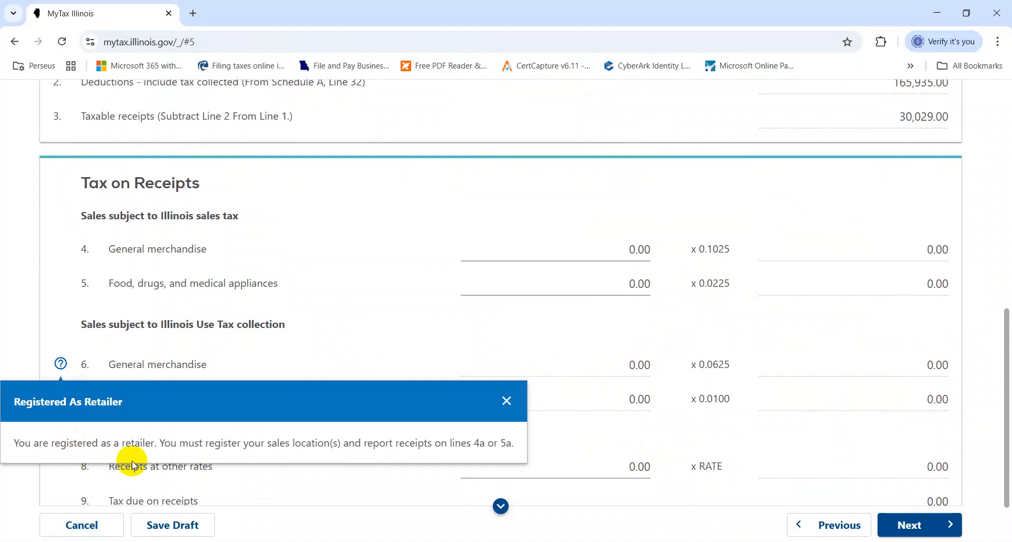
# Read the Registered As Retailer help for line 6 and close it
pyautogui.moveTo(271, 448); pyautogui.dragTo(410, 445)
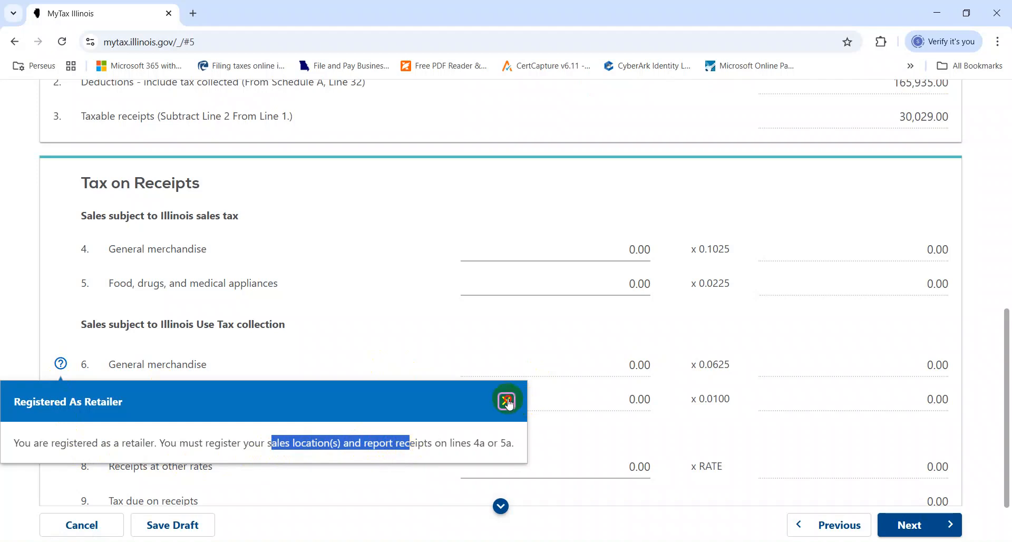
pyautogui.click(507, 400)
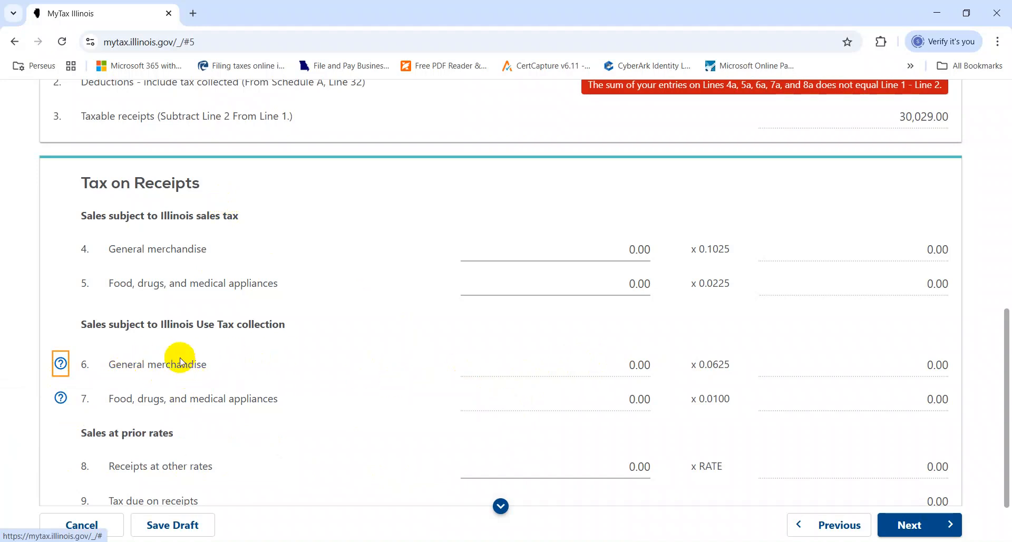
# Switch to the Excel tax report, examine the customer cities in column C, and compare them with the Tax on Receipts section in MyTax Illinois
pyautogui.hotkey('alt', 'Tab')
pyautogui.hotkey('ctrl', 'Up')
pyautogui.hotkey('ctrl', 'Left')
pyautogui.press('Right')
pyautogui.press('Right')
pyautogui.press('Right')
pyautogui.press('Left')
pyautogui.press('Right')
pyautogui.press('Left')
pyautogui.press('Down')
pyautogui.hotkey('ctrl', 'Down')
pyautogui.hotkey('ctrl', 'Up')
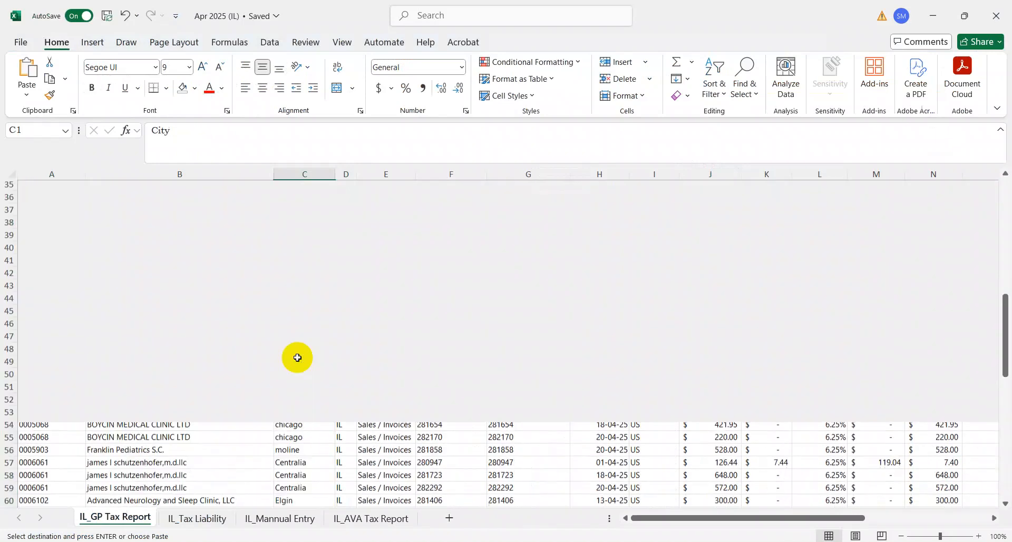
pyautogui.press('Right')
pyautogui.press('Left')
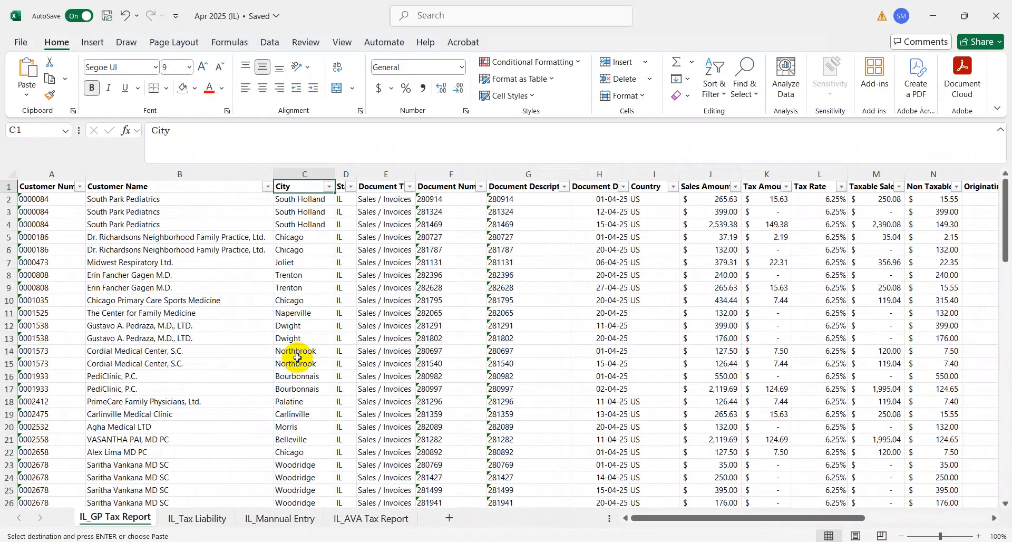
pyautogui.hotkey('alt', 'Tab')
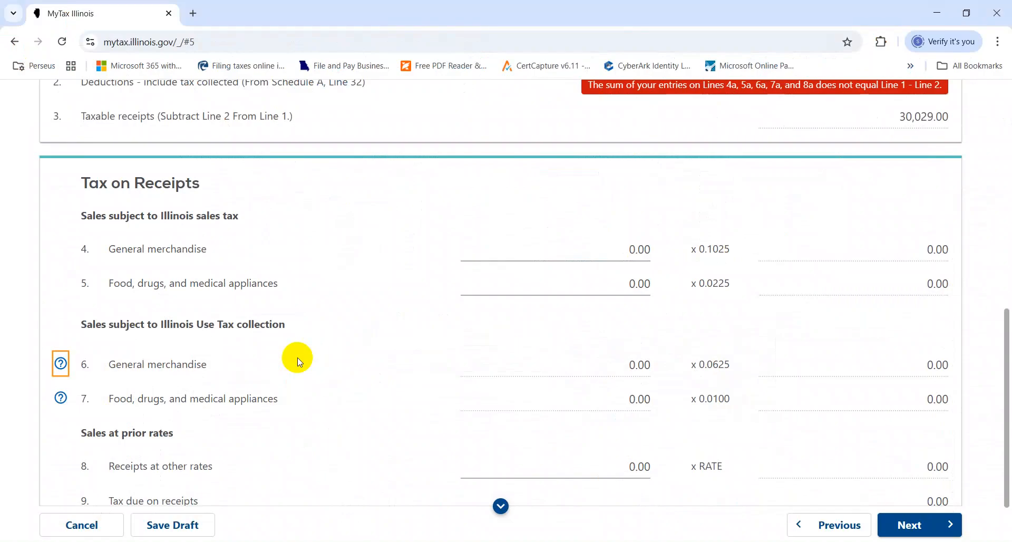
pyautogui.hotkey('alt', 'Tab')
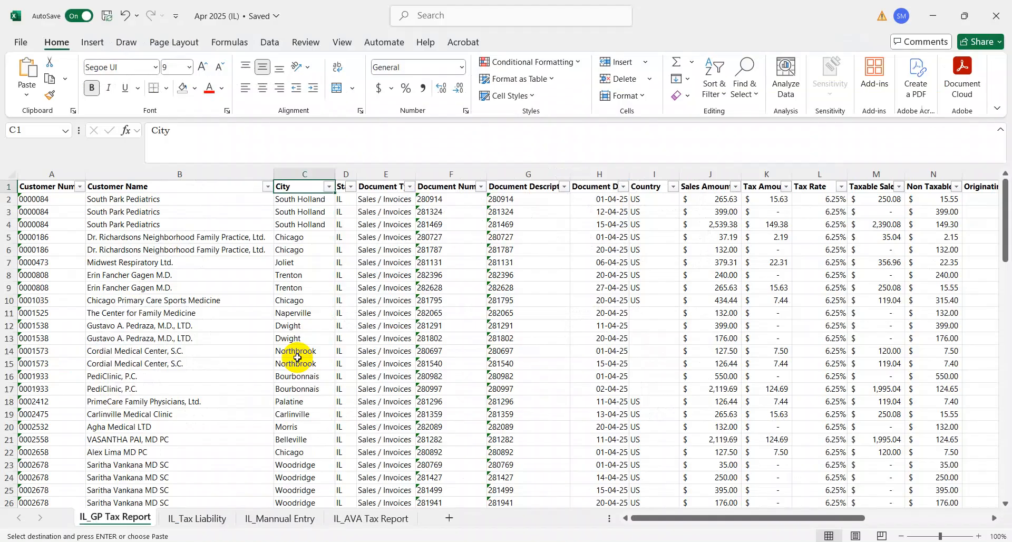
pyautogui.hotkey('alt', 'Tab')
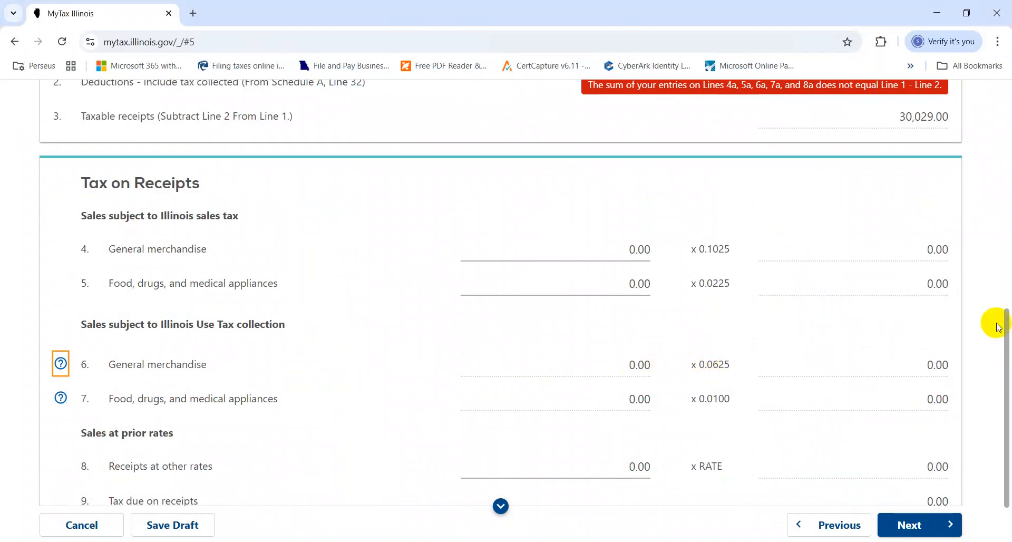
# Select Receipts at other rates on line 8 and copy the Taxable Sales total from cell M95 of the Excel workbook
pyautogui.scroll(-2, 1001, 338)
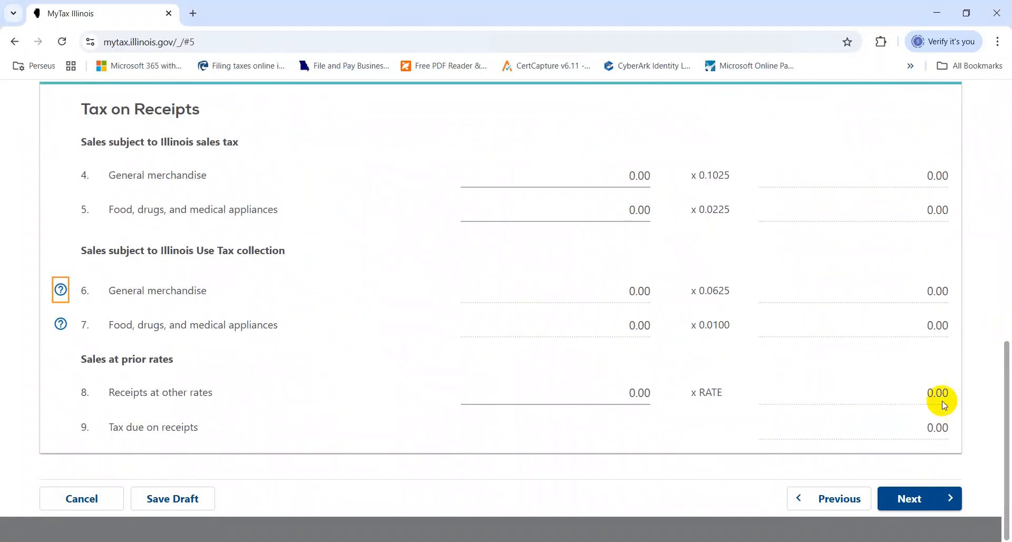
pyautogui.click(572, 383)
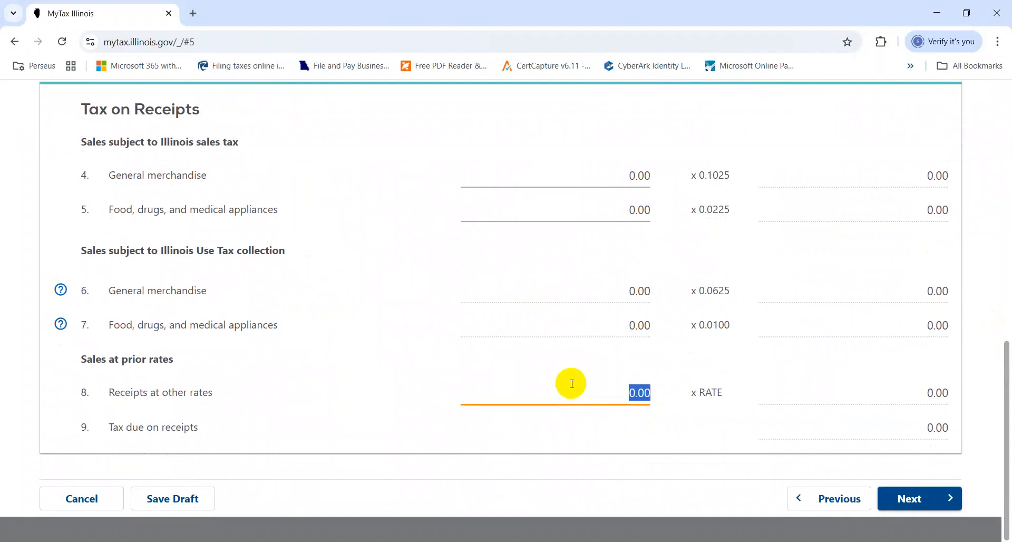
pyautogui.hotkey('alt', 'Tab')
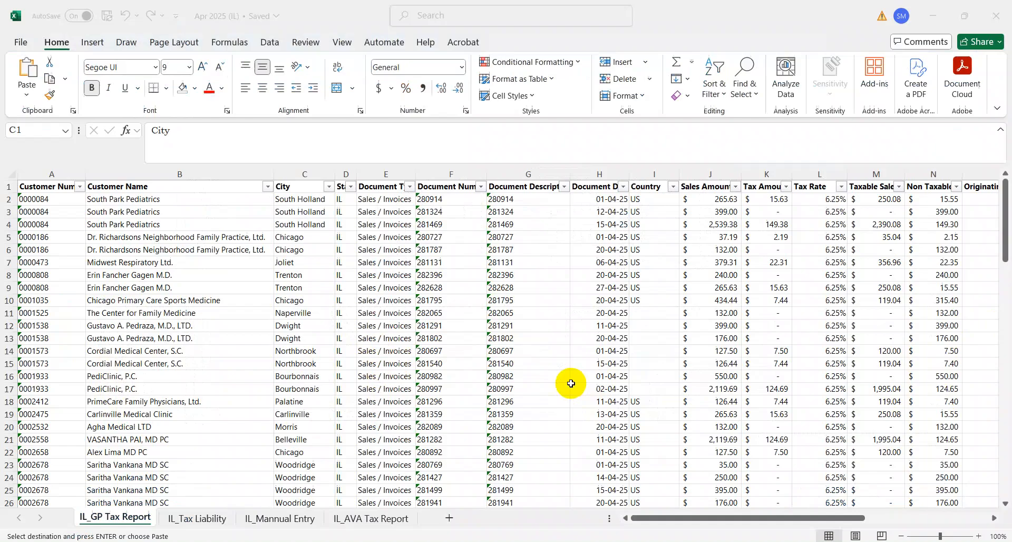
pyautogui.press('pagedown')
pyautogui.press('Right')
pyautogui.press('pagedown')
pyautogui.press('pagedown')
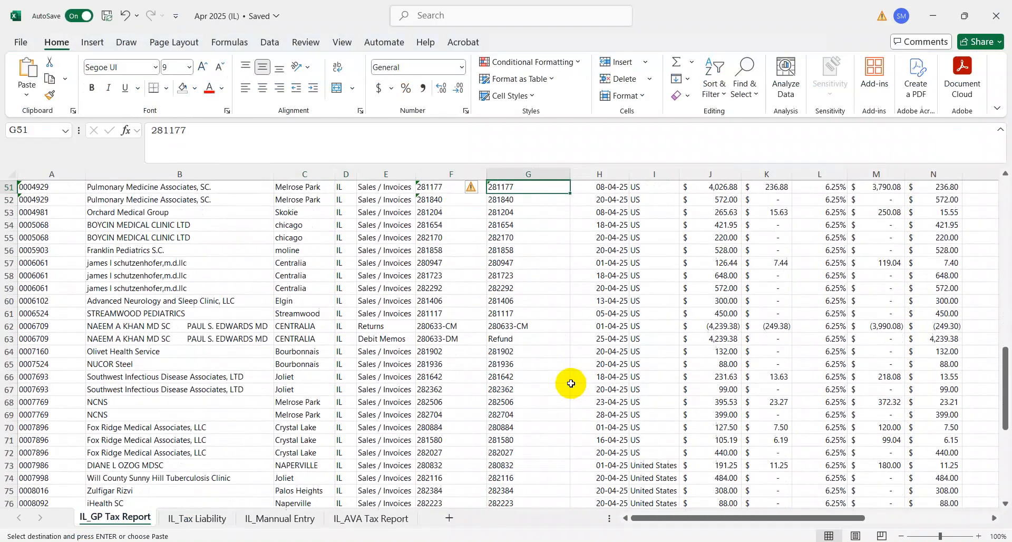
pyautogui.press('Right')
pyautogui.press('Right')
pyautogui.press('Right')
pyautogui.press('Right')
pyautogui.press('Down')
pyautogui.press('Down')
pyautogui.press('Down')
pyautogui.press('Down')
pyautogui.press('Down')
pyautogui.press('Down')
pyautogui.press('Down')
pyautogui.press('Down')
pyautogui.press('Down')
pyautogui.press('Down')
pyautogui.press('Down')
pyautogui.press('Down')
pyautogui.press('Down')
pyautogui.press('Down')
pyautogui.press('Down')
pyautogui.press('Down')
pyautogui.press('Down')
pyautogui.press('Down')
pyautogui.press('Down')
pyautogui.press('Down')
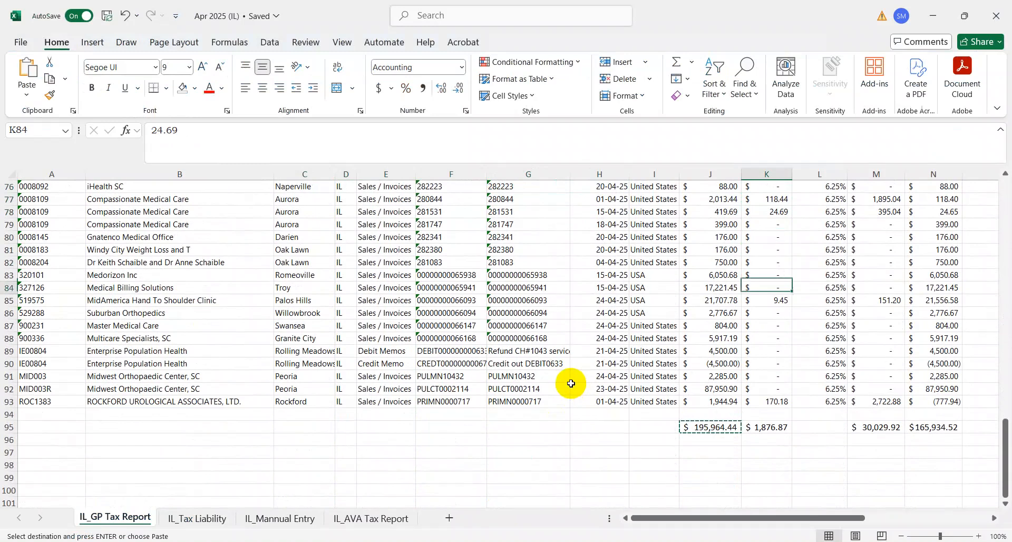
pyautogui.press('Right')
pyautogui.press('Right')
pyautogui.press('Right')
pyautogui.press('Left')
pyautogui.press('Up')
pyautogui.press('Up')
pyautogui.press('Up')
pyautogui.press('Up')
pyautogui.hotkey('ctrl', 'c')
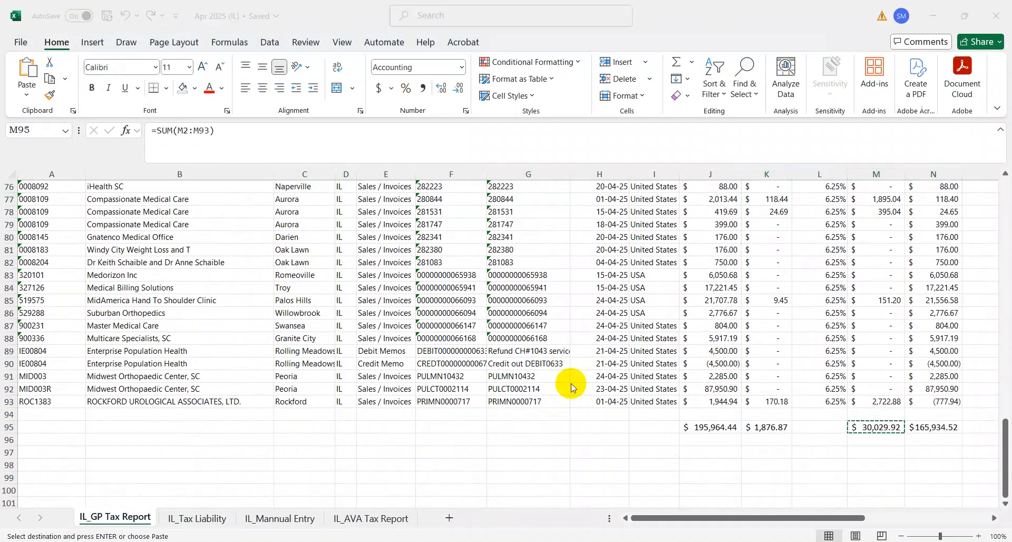
# Return to MyTax Illinois and paste the copied $30,029.92 as Receipts at other rates on line 8
pyautogui.hotkey('alt', 'Tab')
pyautogui.hotkey('ctrl', 'v')
pyautogui.press('Tab')
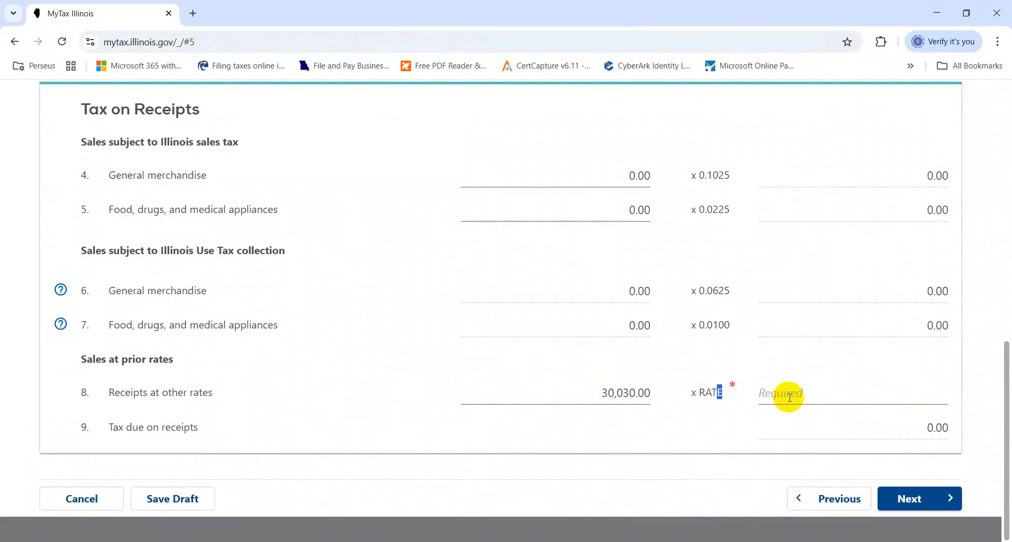
# Copy the $1,876.87 Tax Amount total from the Excel workbook and paste it as the line 8 tax in MyTax Illinois
pyautogui.hotkey('alt', 'Tab')
pyautogui.press('Left')
pyautogui.hotkey('ctrl', 'c')
pyautogui.hotkey('alt', 'Tab')
pyautogui.hotkey('ctrl', 'v')
pyautogui.press('Tab')
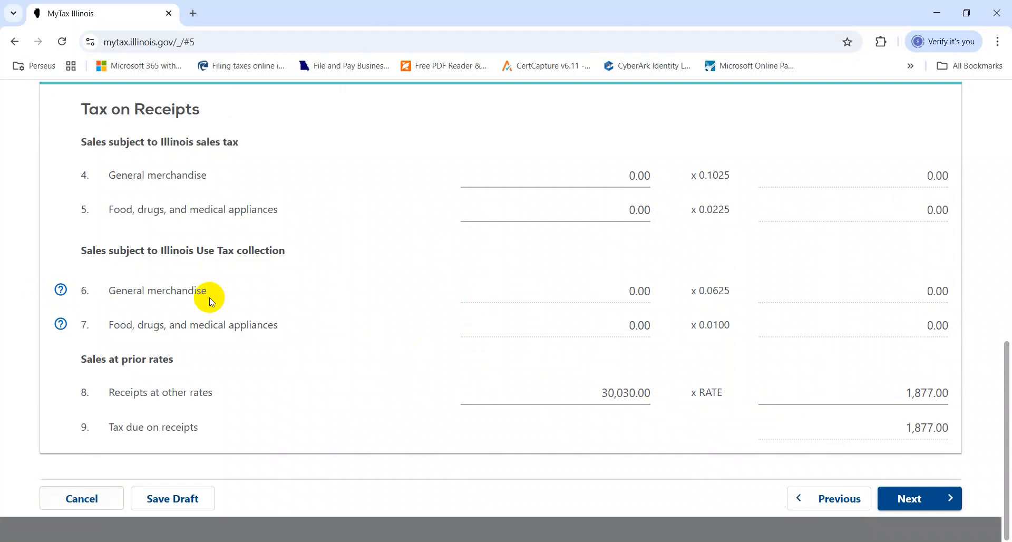
pyautogui.moveTo(210, 300); pyautogui.dragTo(108, 294)
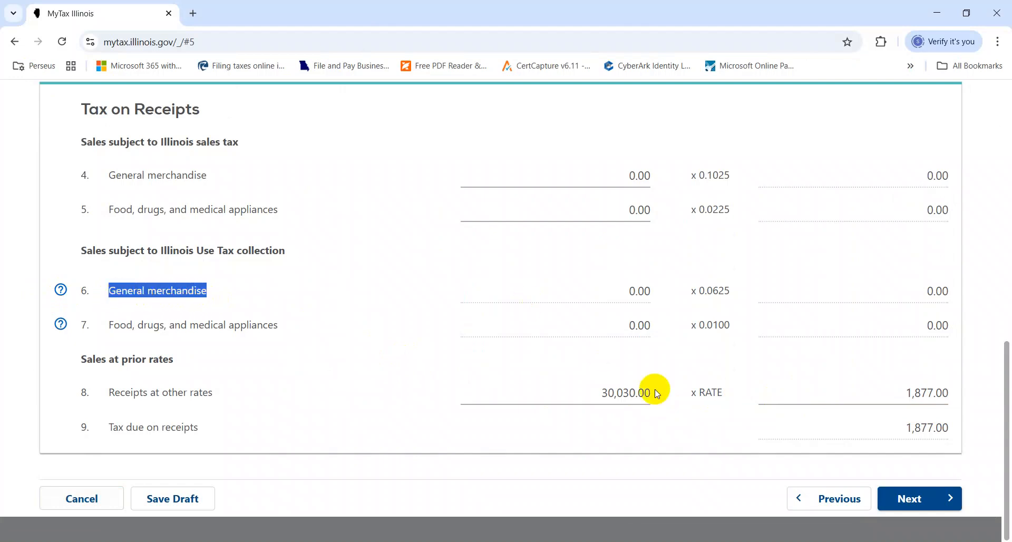
pyautogui.click(880, 399)
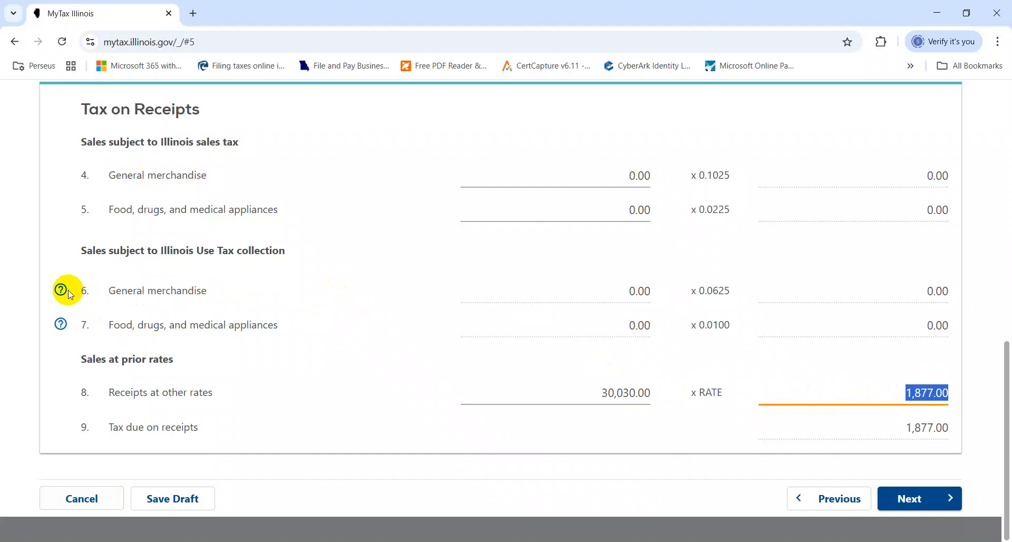
pyautogui.moveTo(209, 293); pyautogui.dragTo(110, 297)
pyautogui.click(10, 150)
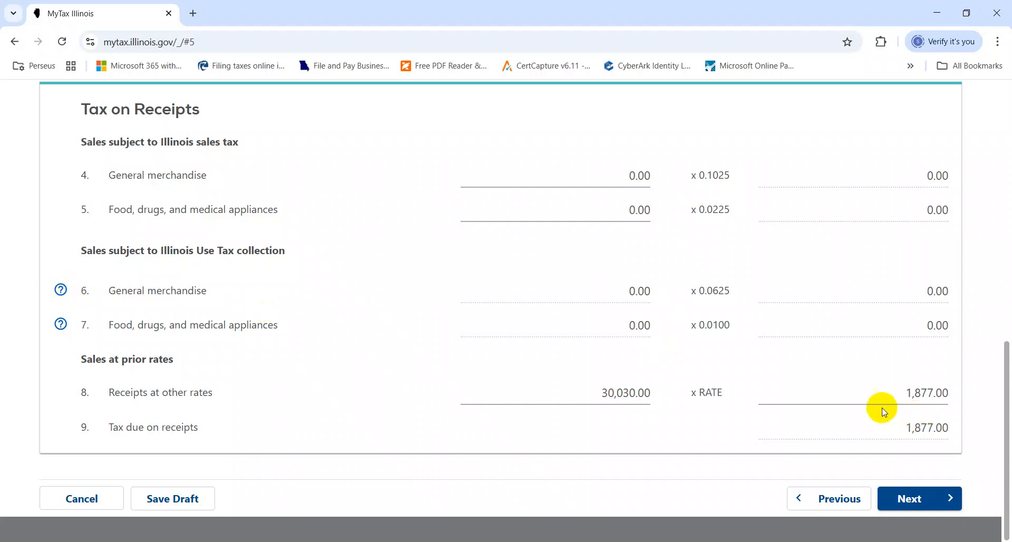
# Check the line 1 sum error, set line 8 Receipts at other rates to 30029, and proceed to Discount and Net Tax on Receipts
pyautogui.moveTo(1005, 463); pyautogui.dragTo(1008, 417)
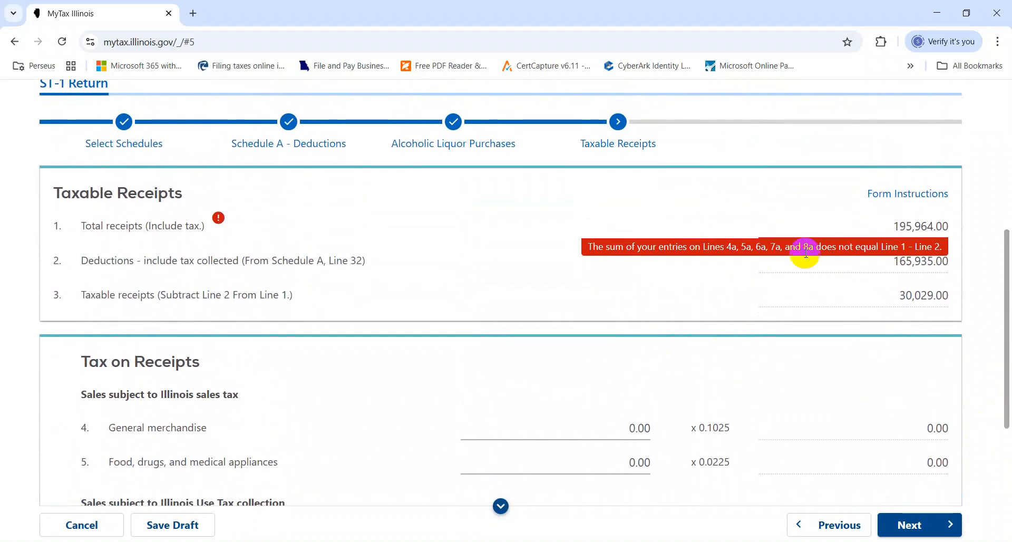
pyautogui.moveTo(1005, 342); pyautogui.dragTo(1008, 421)
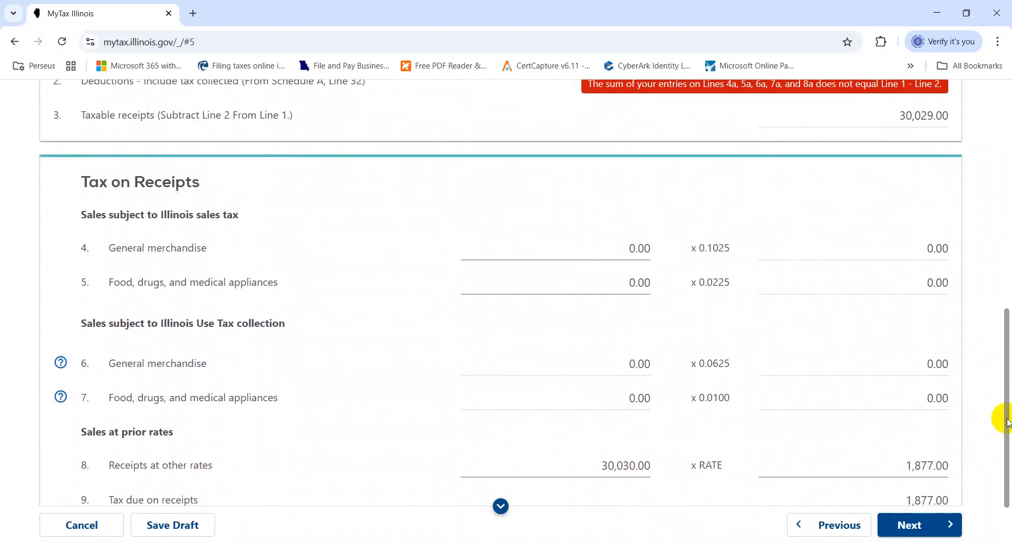
pyautogui.hotkey('alt', 'Tab')
pyautogui.hotkey('alt', 'Tab')
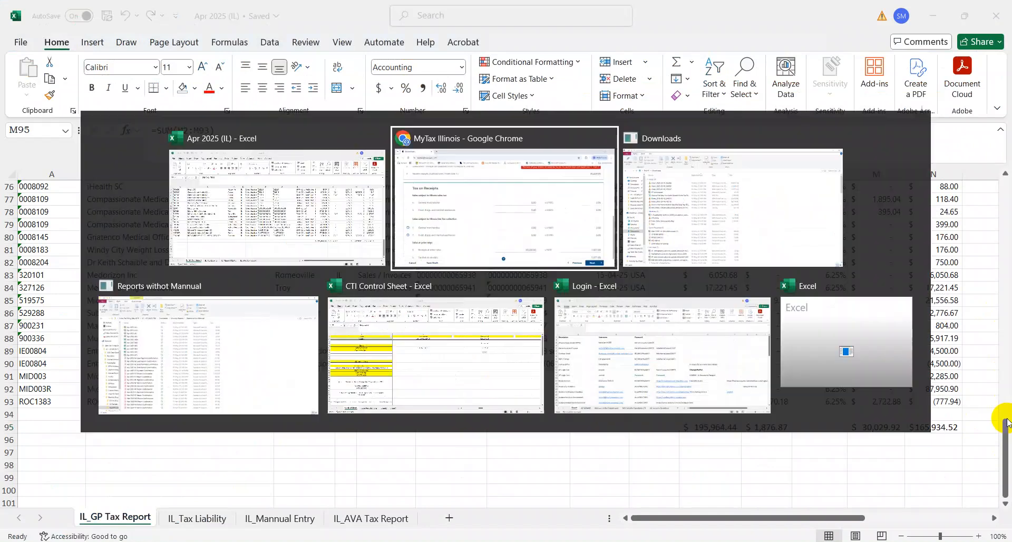
pyautogui.click(588, 396)
pyautogui.write('30029')
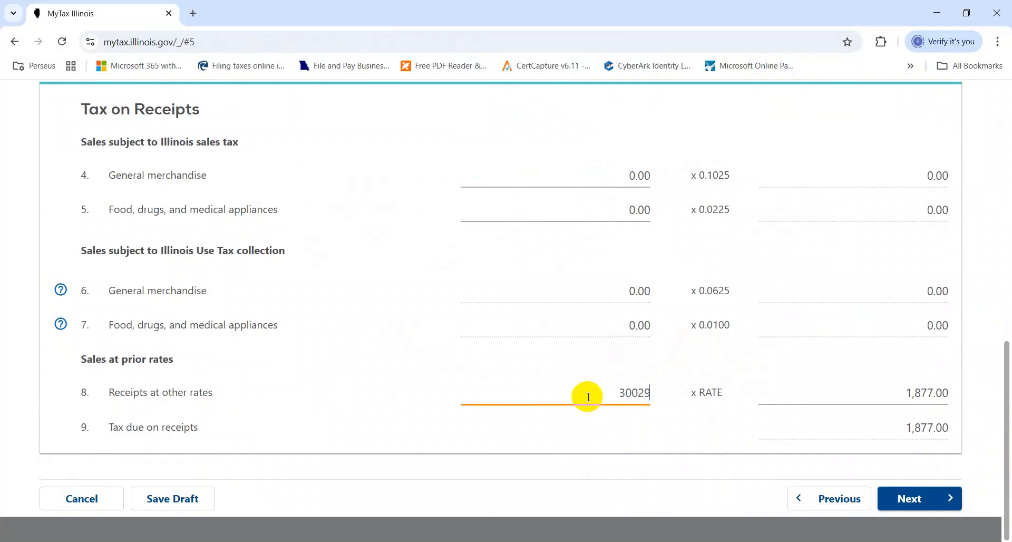
pyautogui.click(890, 402)
pyautogui.moveTo(1006, 427); pyautogui.dragTo(996, 464)
pyautogui.click(922, 499)
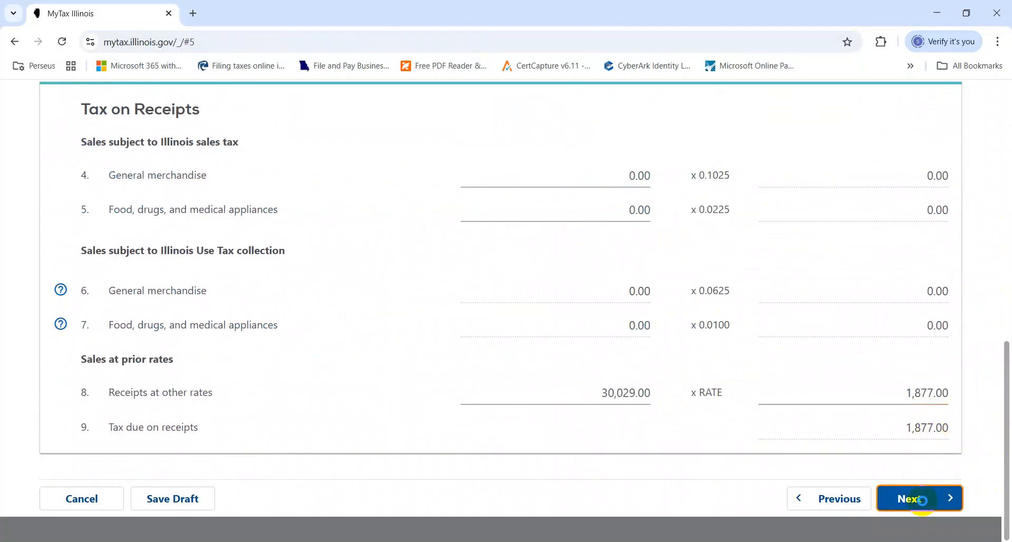
# Turn on the discount calculation for the line 10 retailers' discount and proceed to Tax on Purchases
pyautogui.scroll(-4, 885, 432)
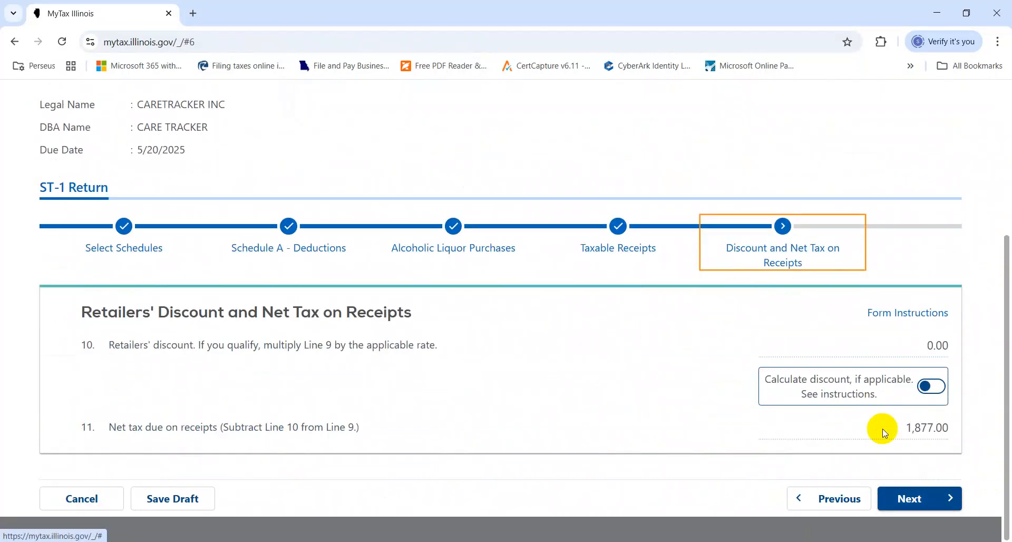
pyautogui.click(937, 389)
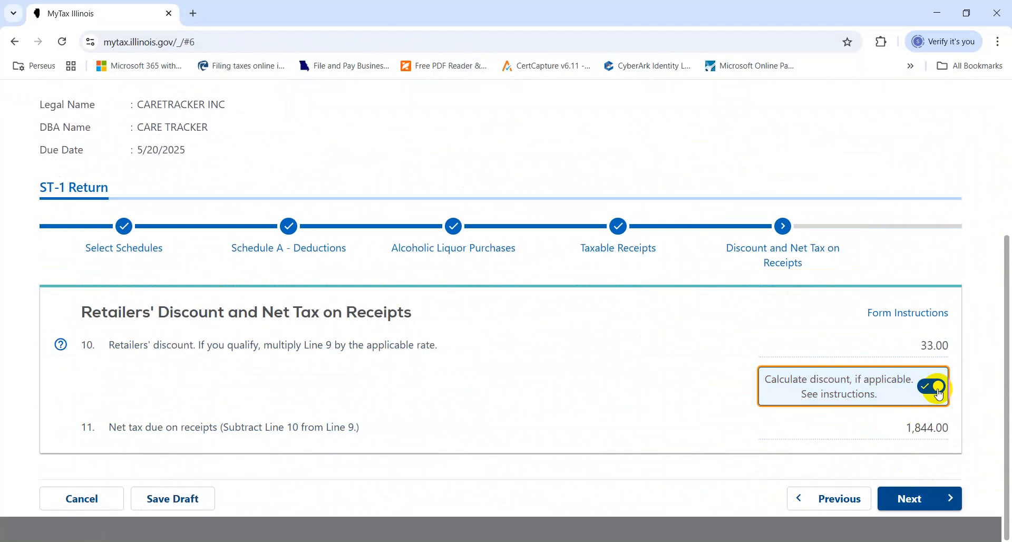
pyautogui.click(914, 499)
# Continue past Tax on Purchases and Net Tax Due to the Payment Due section
pyautogui.scroll(-5, 1001, 321)
pyautogui.click(907, 498)
pyautogui.moveTo(1005, 355); pyautogui.dragTo(993, 505)
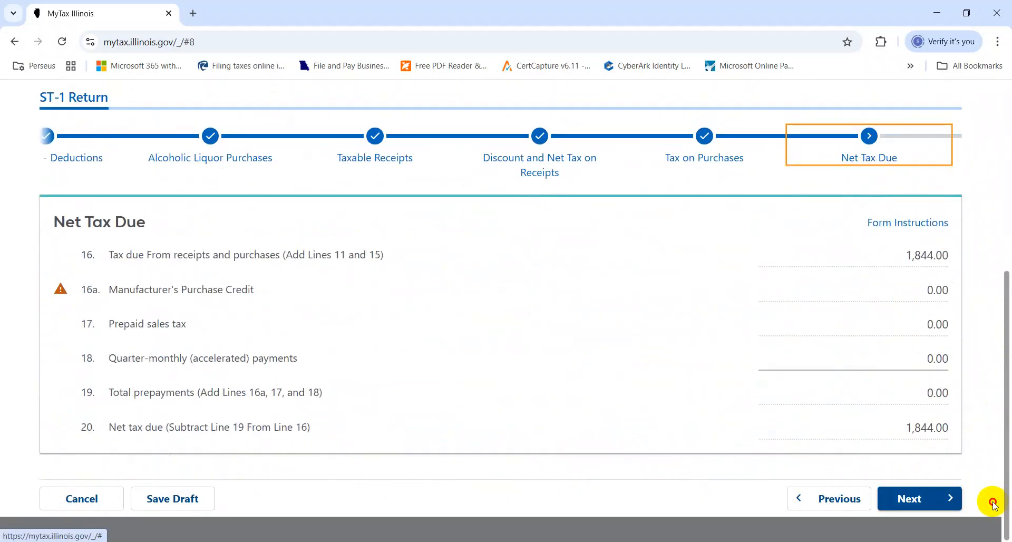
pyautogui.click(911, 502)
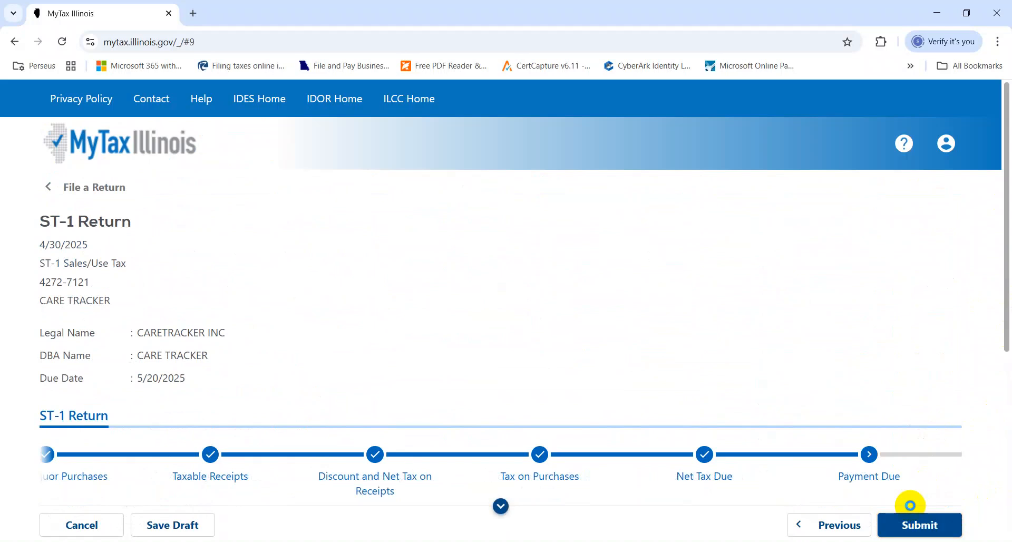
pyautogui.moveTo(1006, 282); pyautogui.dragTo(1001, 463)
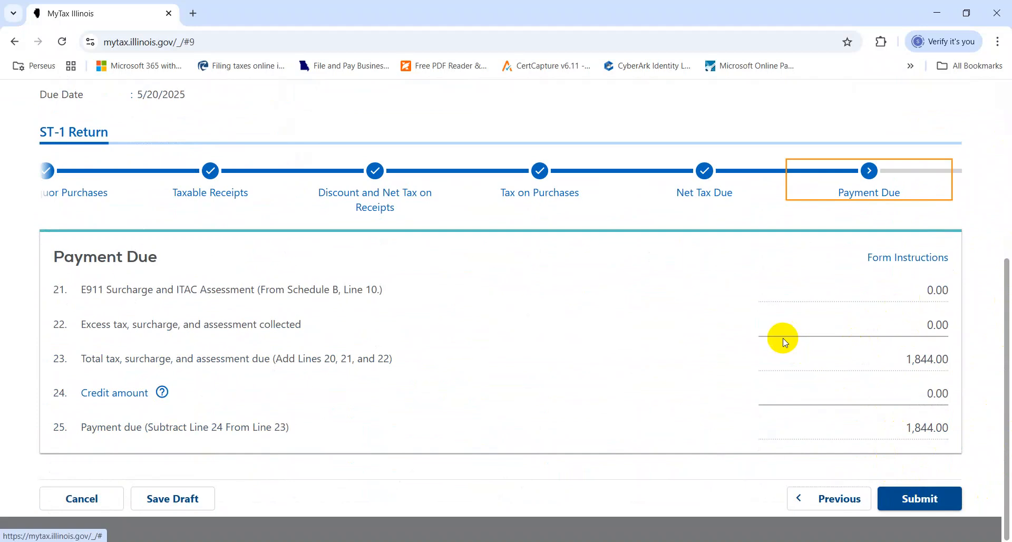
# Switch to the Apr 2025 (IL) Excel workbook and examine the Taxable Sales column from its header to its total in cell M95
pyautogui.hotkey('alt', 'Tab')
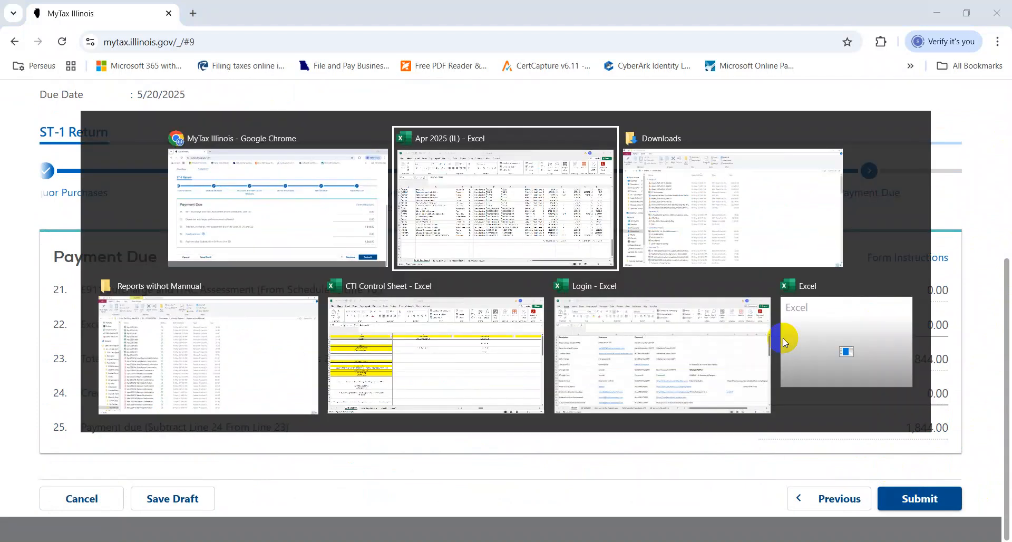
pyautogui.hotkey('alt', 'shift', 'Tab')
pyautogui.hotkey('alt', 'Tab')
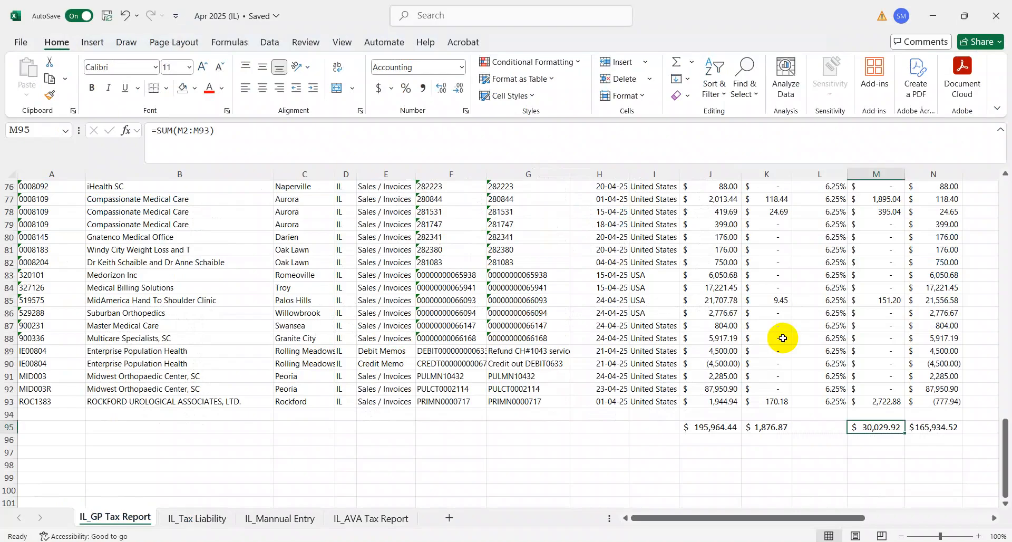
pyautogui.press('Up')
pyautogui.press('Up')
pyautogui.hotkey('ctrl', 'Up')
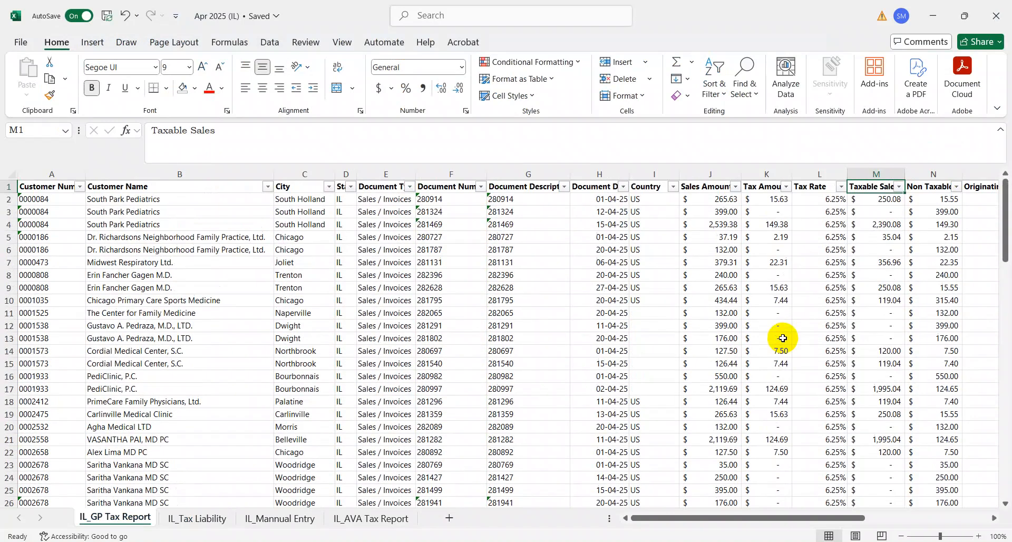
pyautogui.hotkey('ctrl', 'Down')
pyautogui.press('Down')
pyautogui.press('Down')
pyautogui.press('Down')
pyautogui.press('Down')
pyautogui.press('Down')
pyautogui.press('Down')
pyautogui.press('Down')
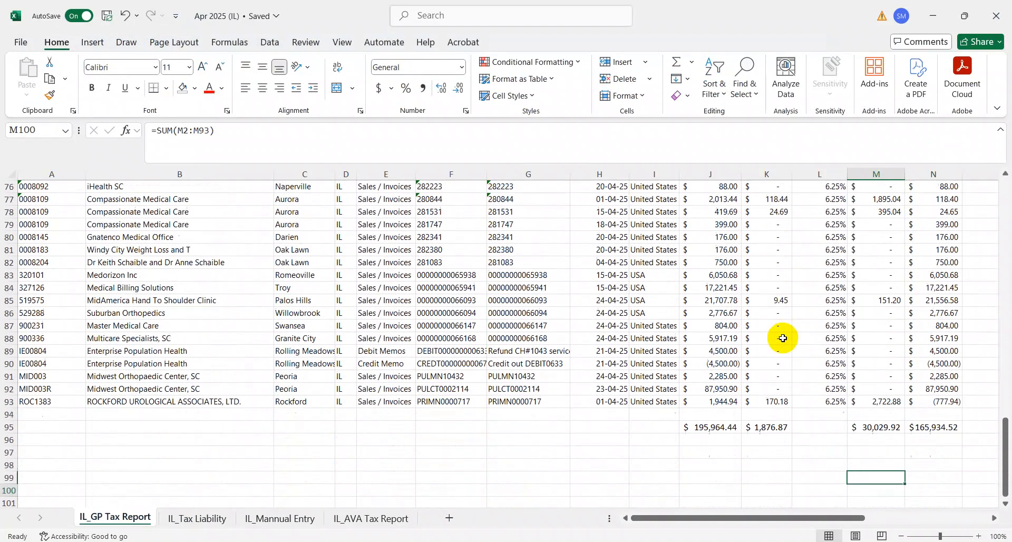
pyautogui.hotkey('ctrl', 'Up')
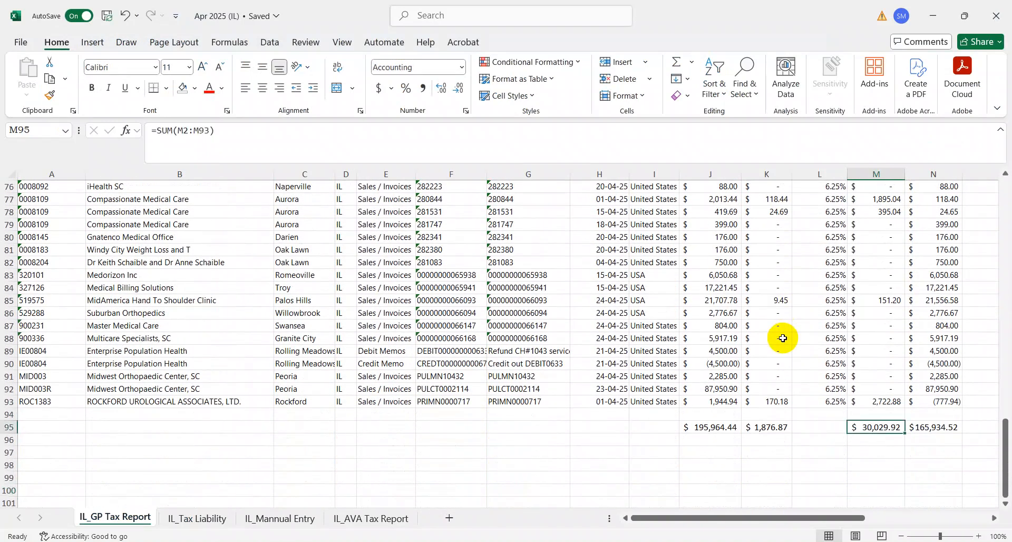